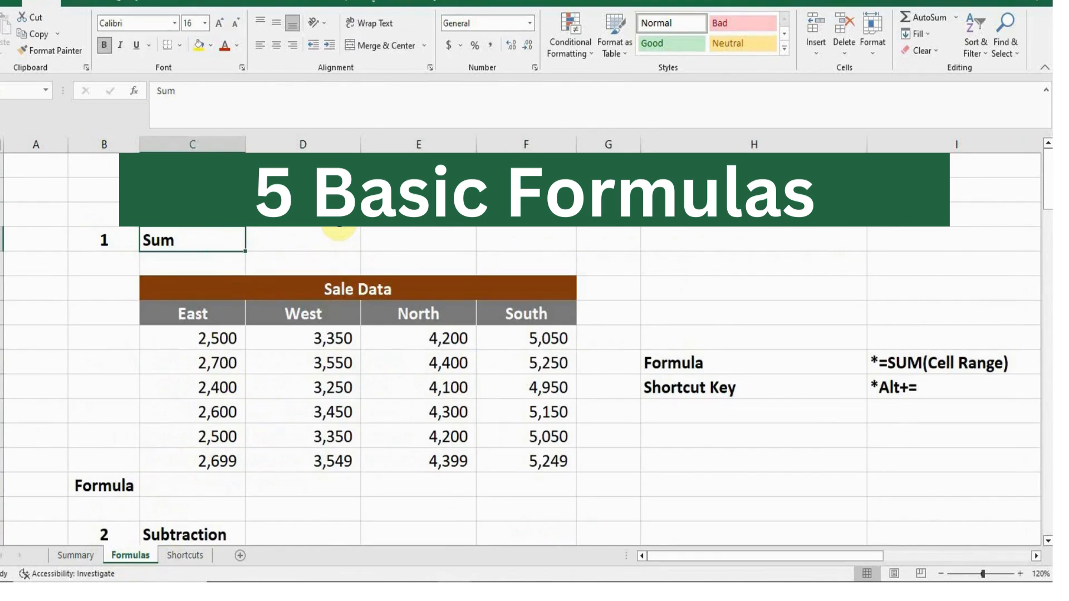
Examine the Sale Data table's East, West, North and South headers and the sales figures beneath them.
left_click(341, 281)
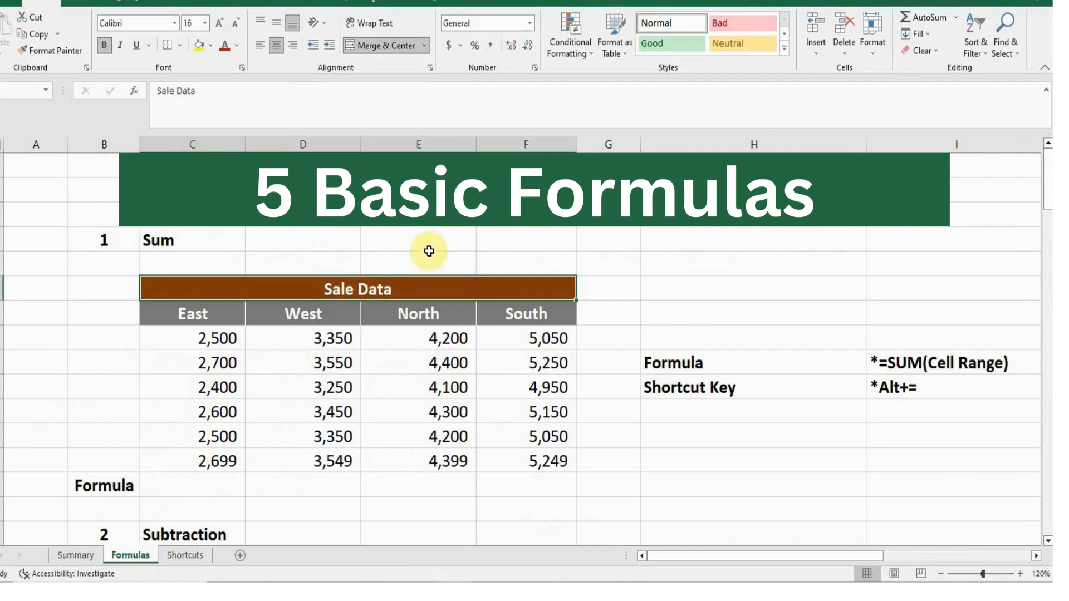
left_click(192, 312)
key("Right")
key("Right")
key("Right")
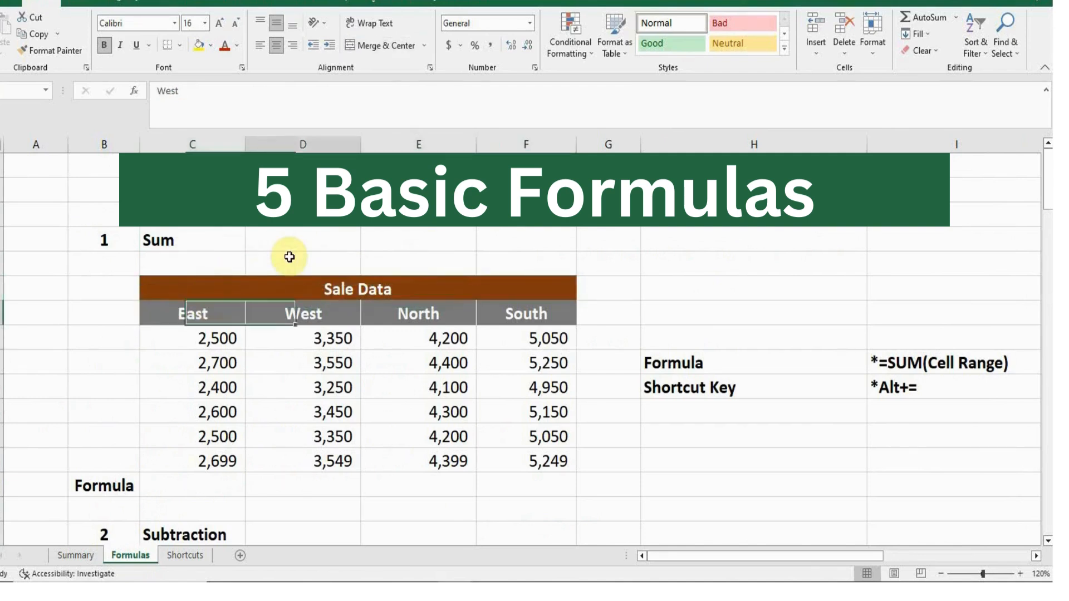
key("Left")
key("Left")
key("Left")
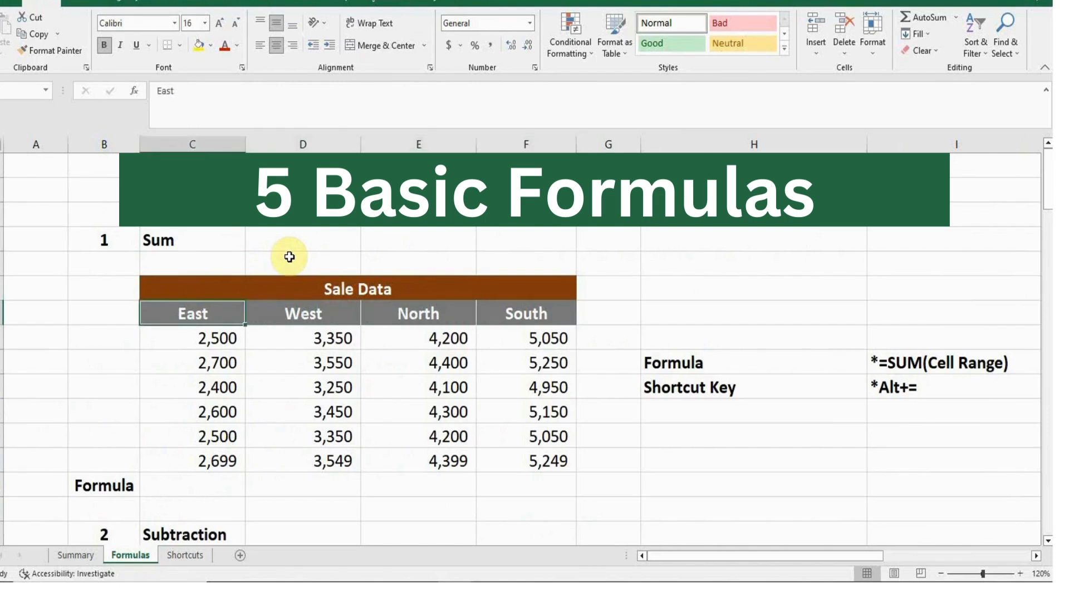
key("Down")
key("Down")
key("Down")
key("Down")
key("Down")
key("Up")
key("Up")
key("Up")
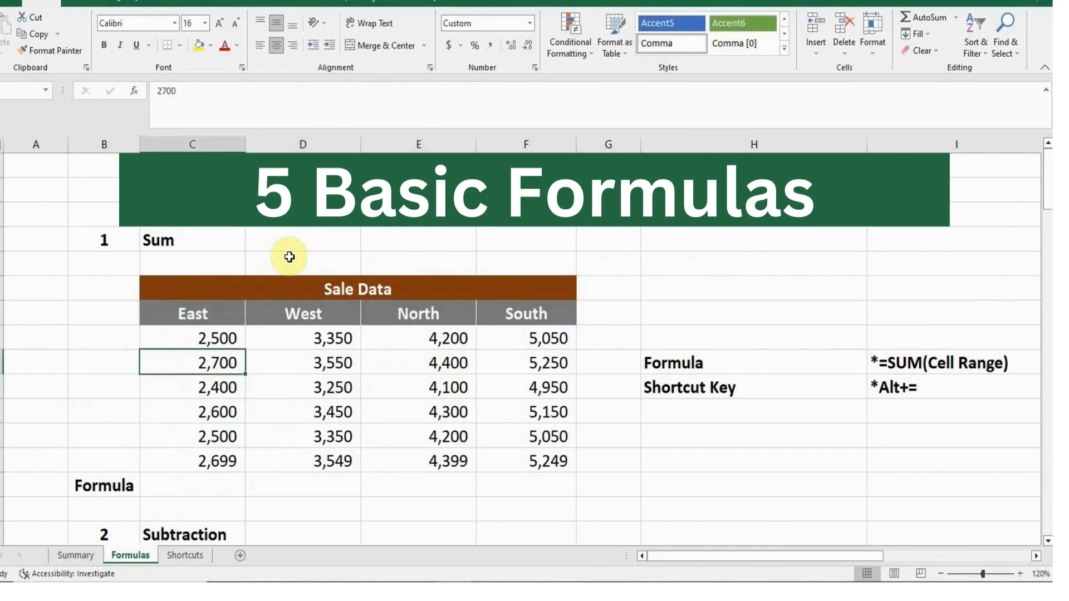
key("Right")
key("Down")
key("Down")
key("Down")
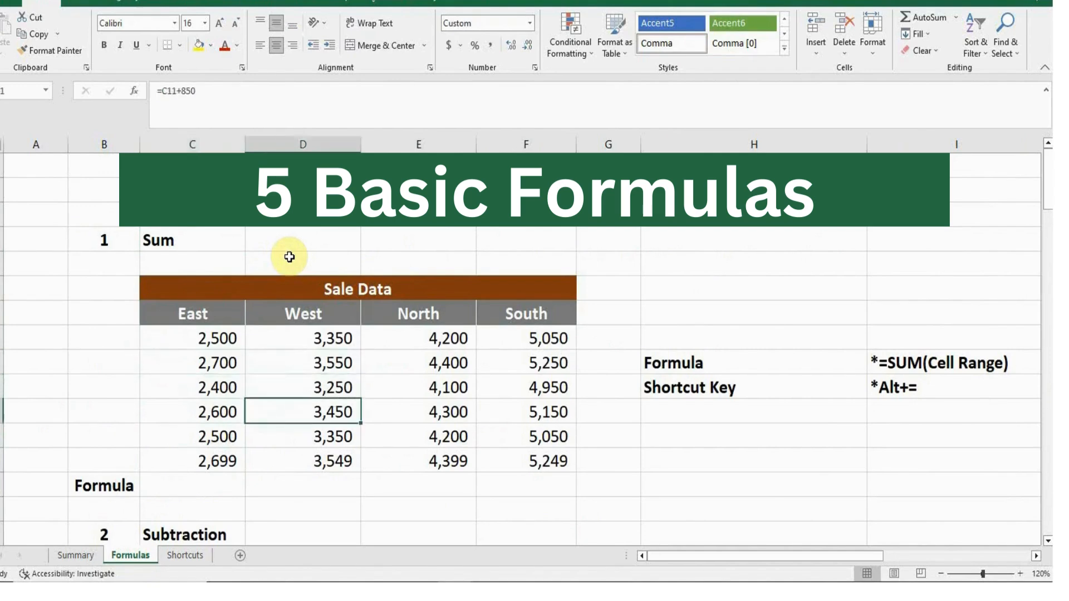
key("Down")
key("Left")
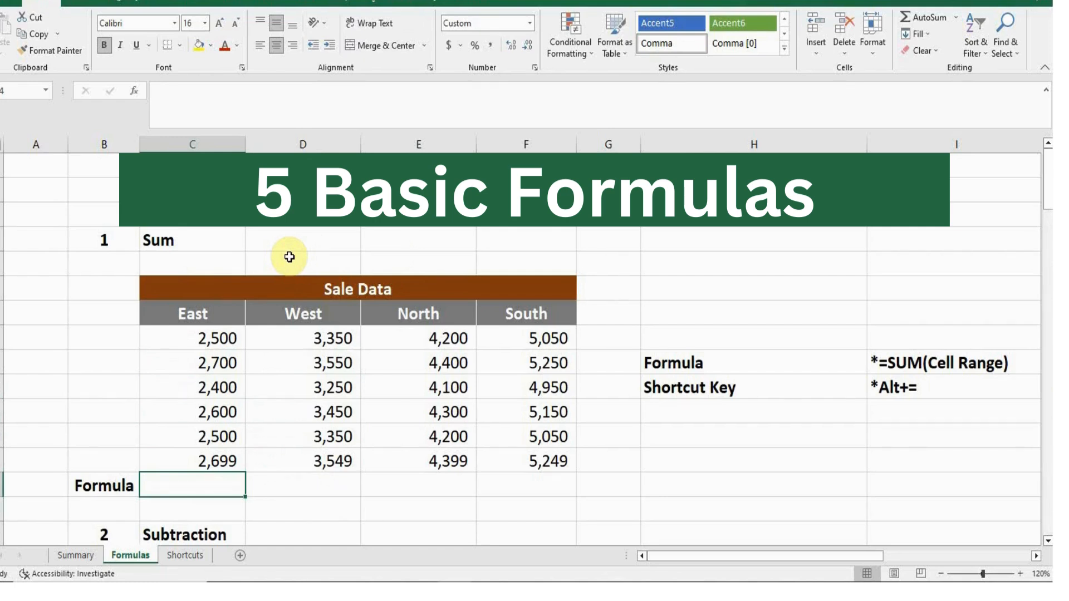
Total the East column by entering =SUM(C8:C13) in cell C14 of the Formula row.
type("=")
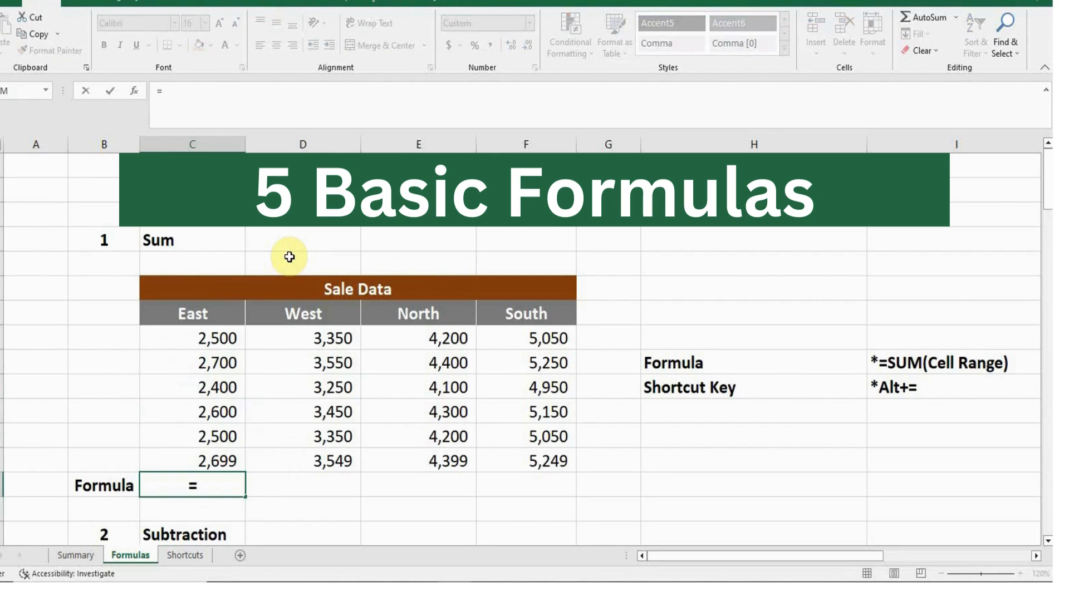
type("sum")
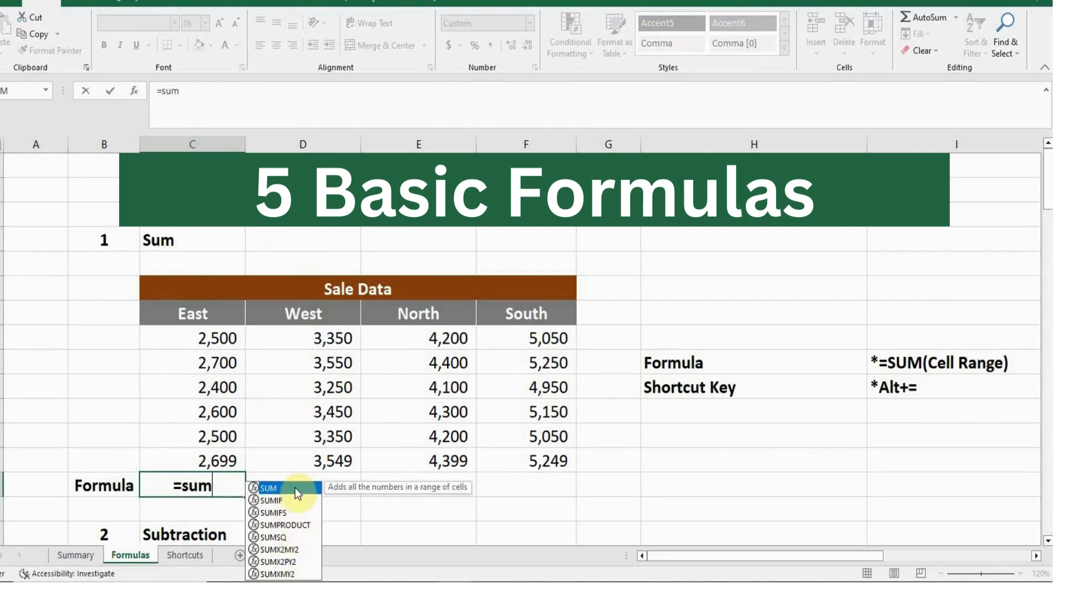
key("Tab")
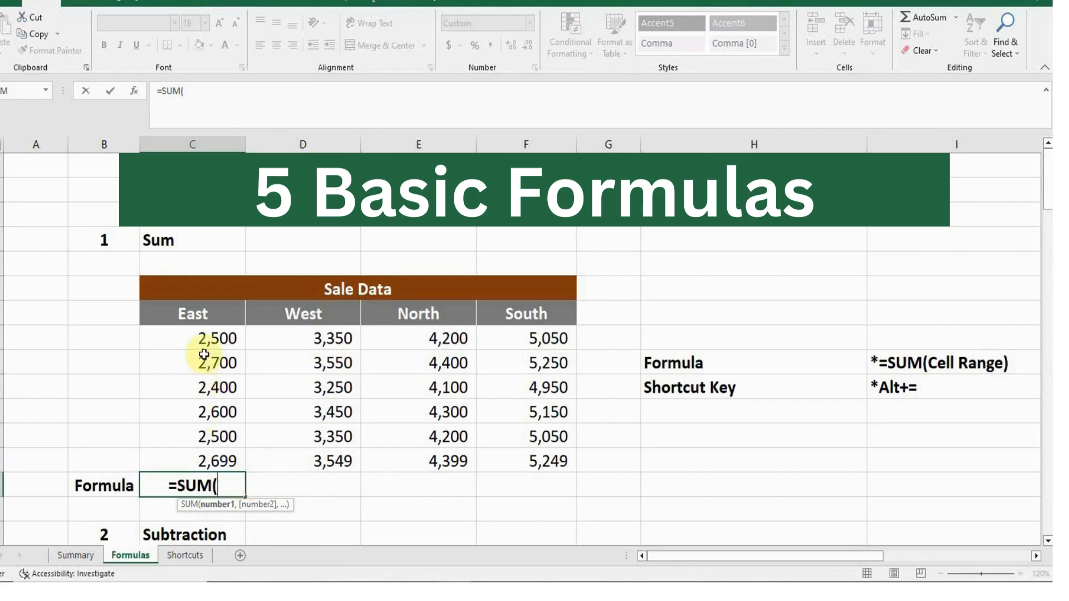
left_click(194, 337)
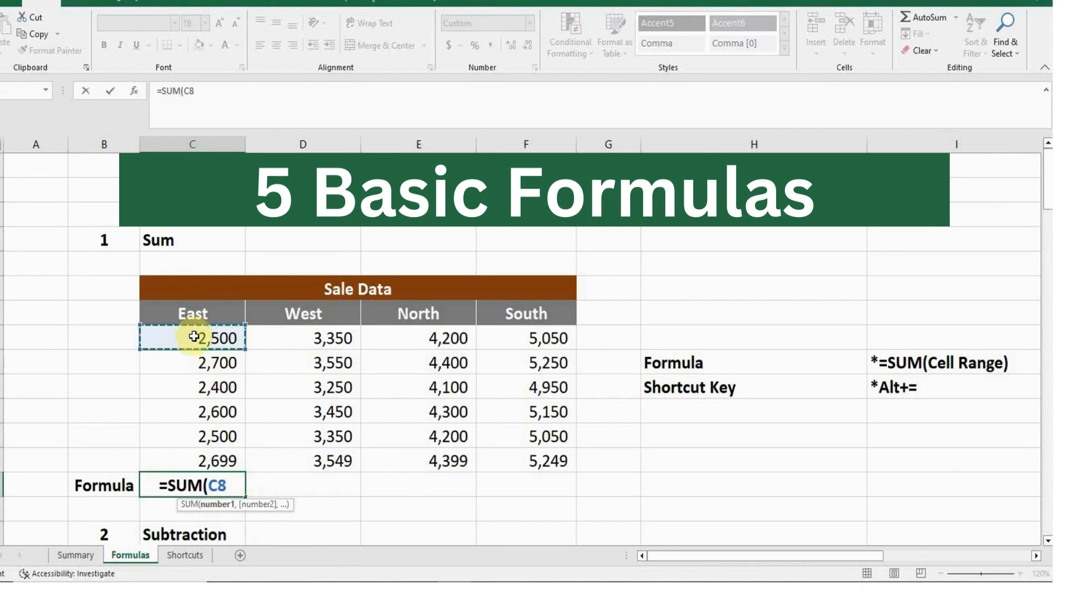
key("F8")
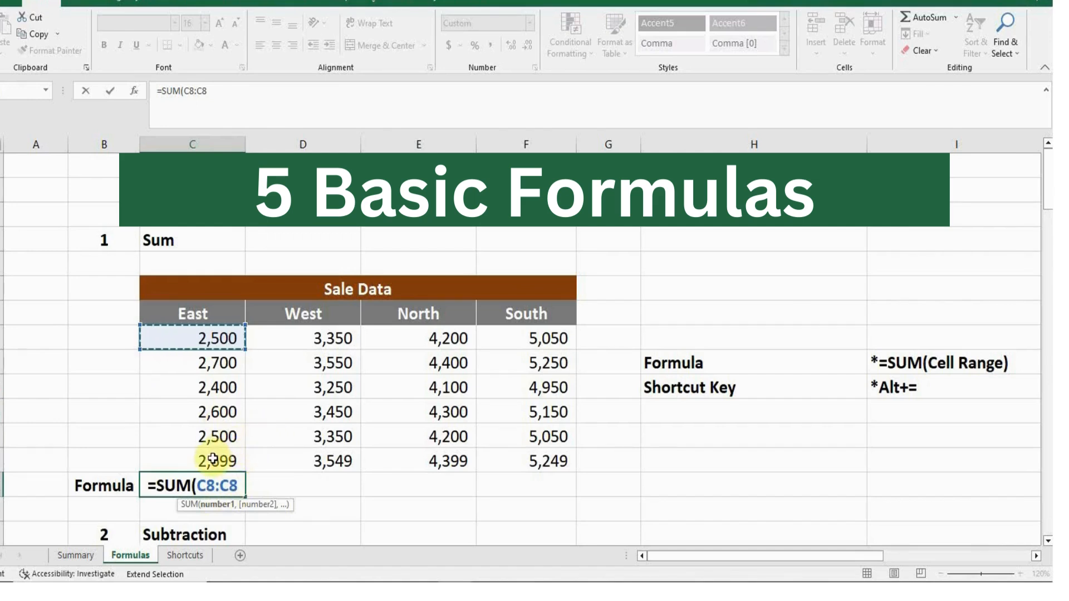
key("Down")
key("Down")
key("Down")
key("Down")
key("Down")
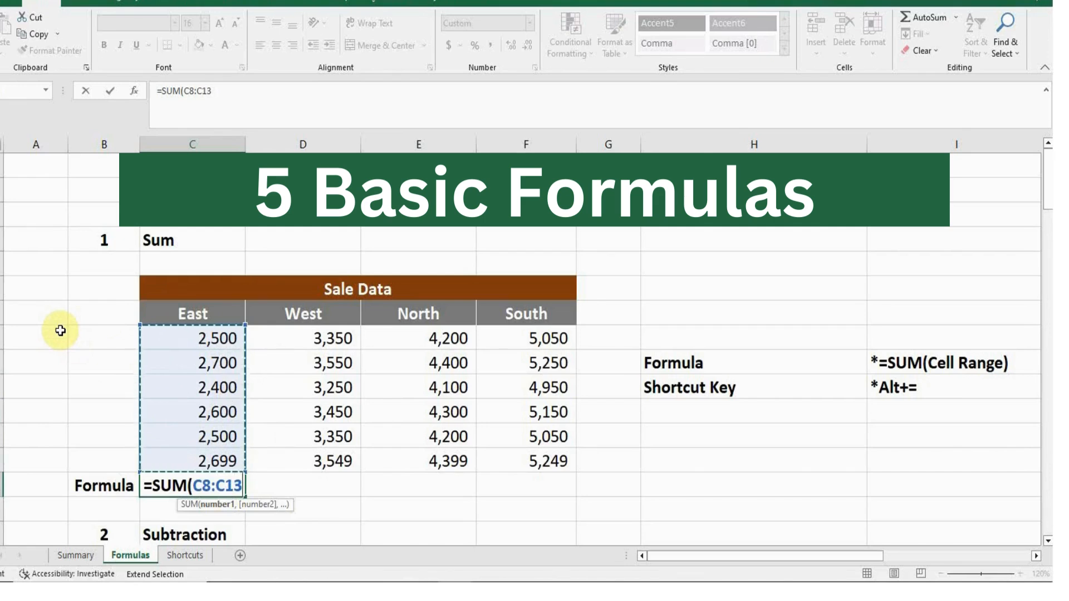
type(")")
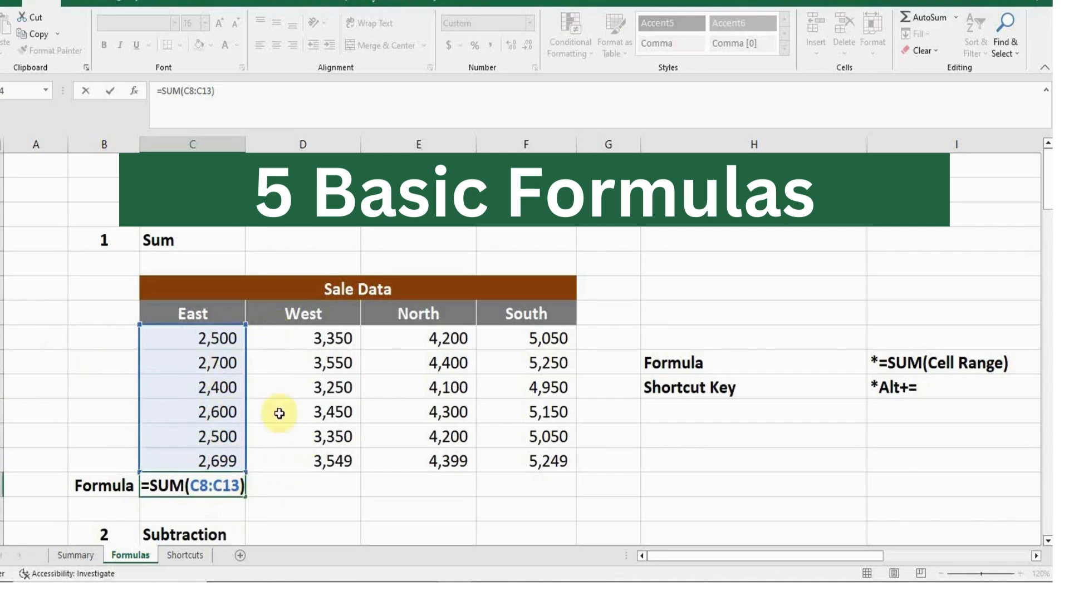
key("Return")
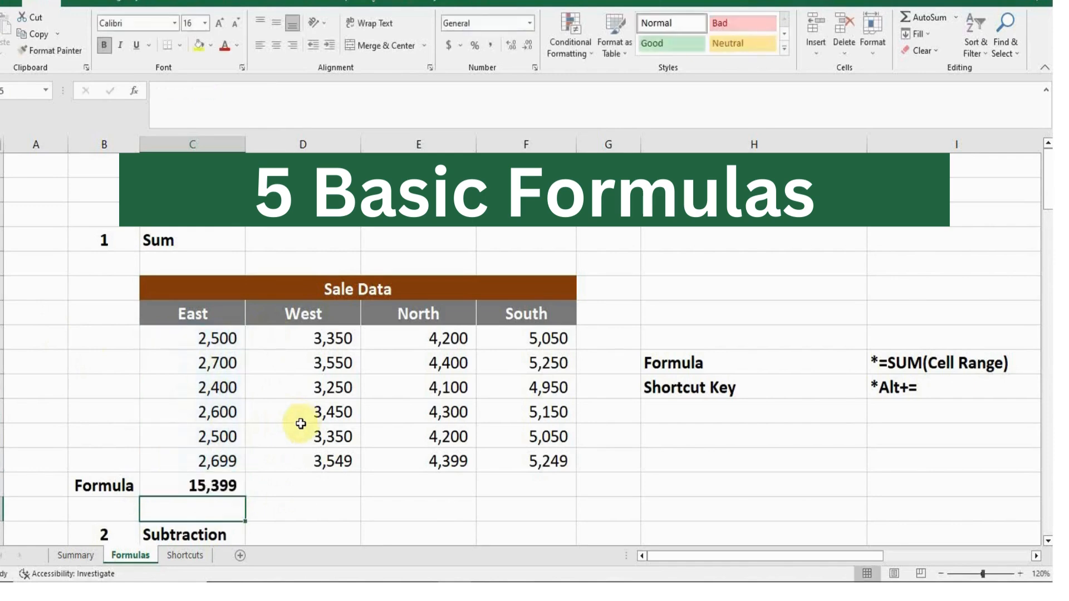
Clear the East total in C14 and recreate it with AutoSum as =SUM(C8:C13).
left_click(202, 487)
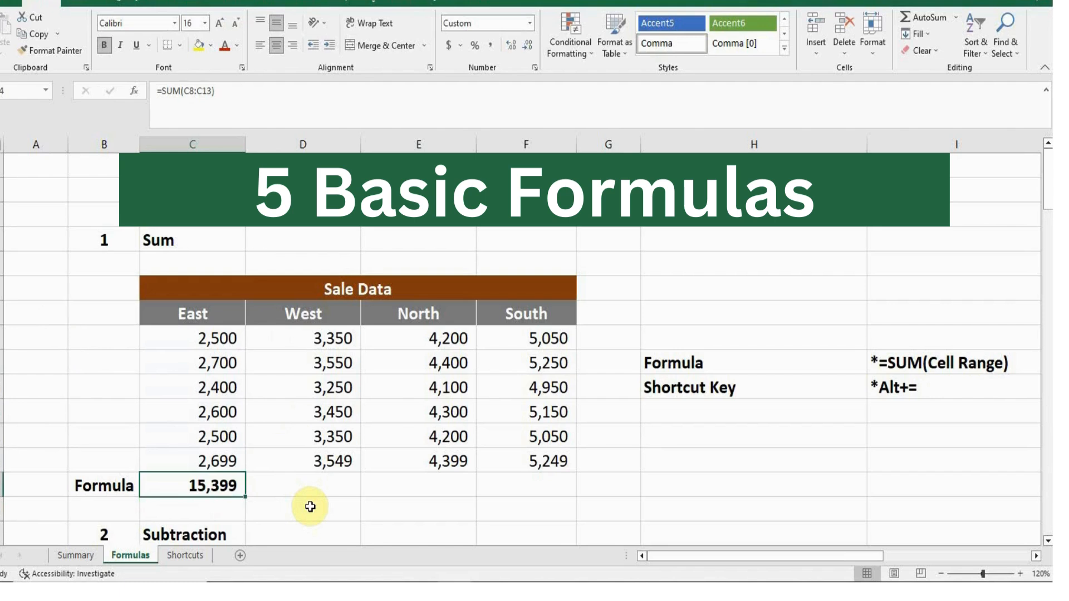
key("Delete")
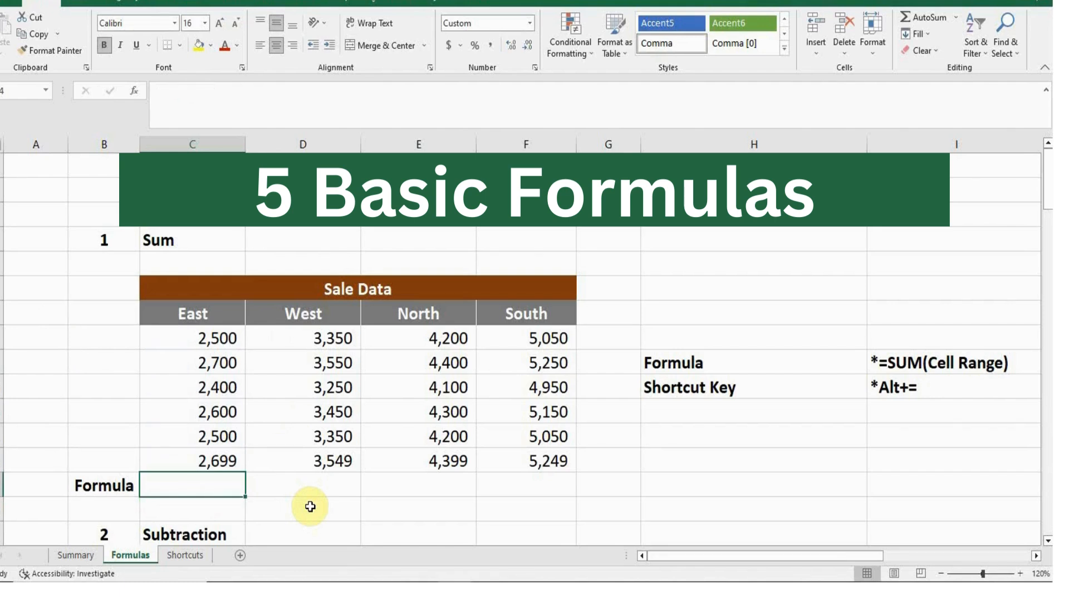
left_click(914, 389)
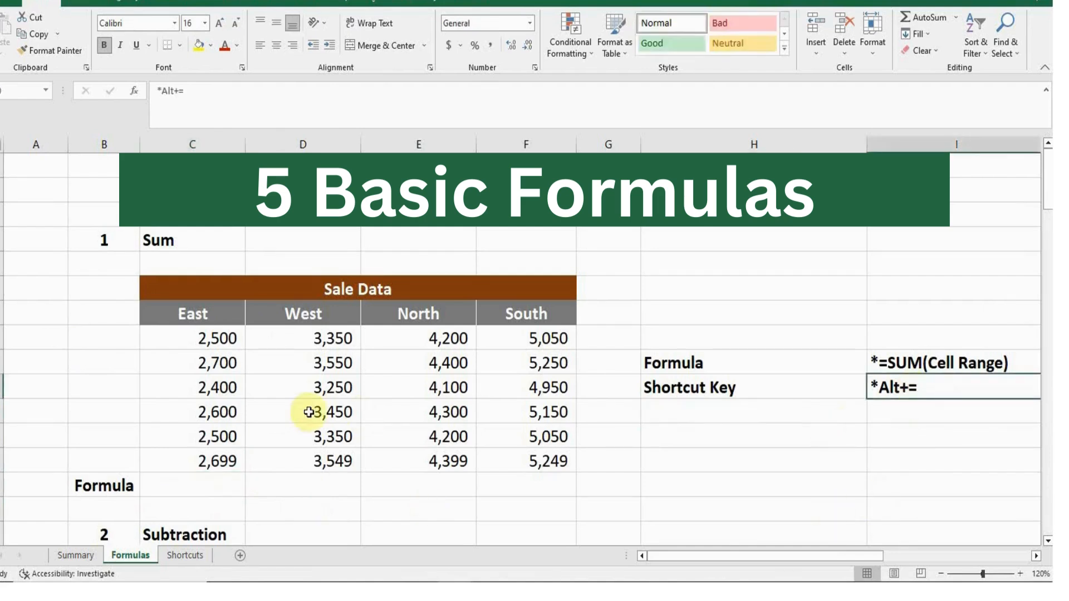
left_click(180, 484)
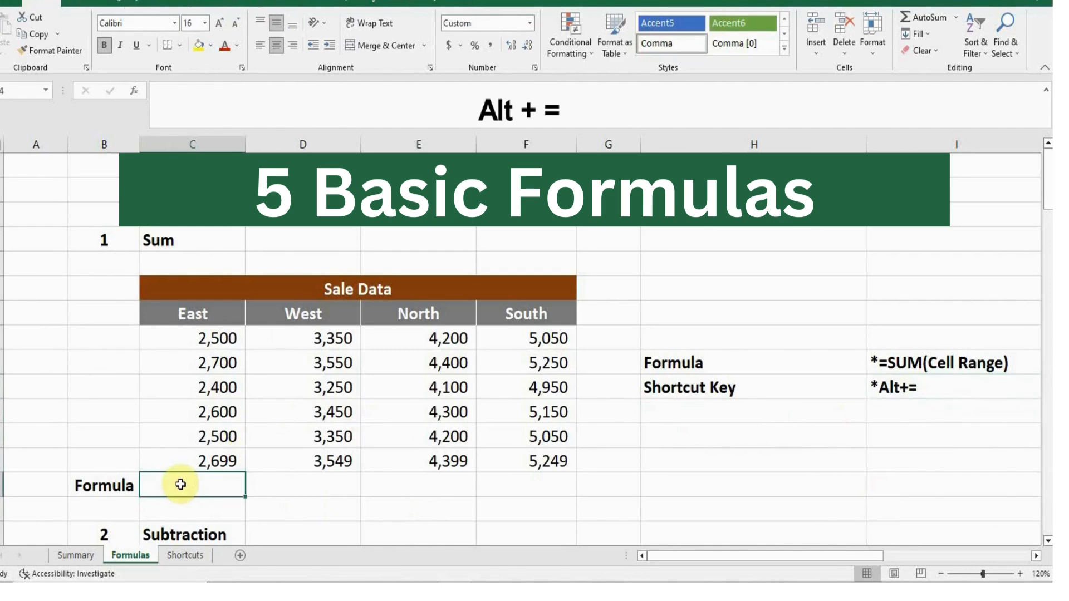
key("alt+equal")
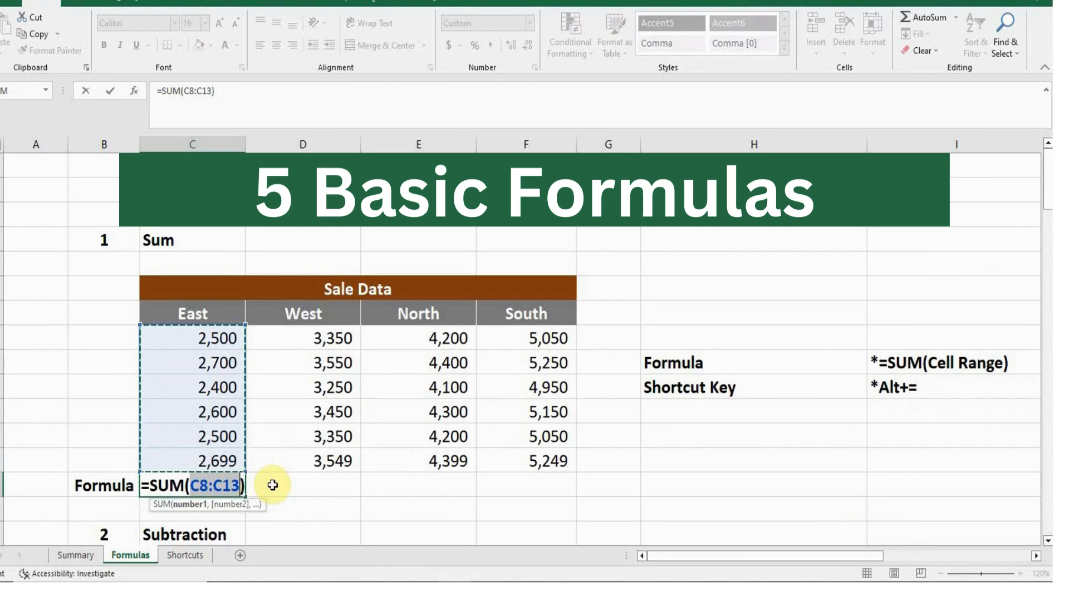
key("Return")
Clear the East total again and sum the selected range C8:C13 with AutoSum's Sum function.
left_click(226, 486)
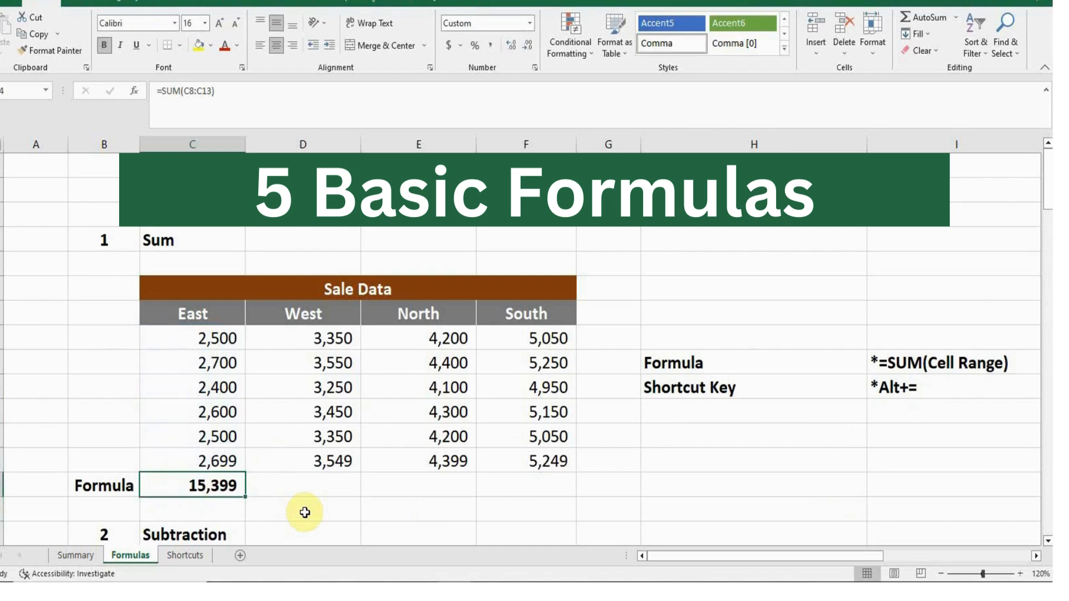
key("Delete")
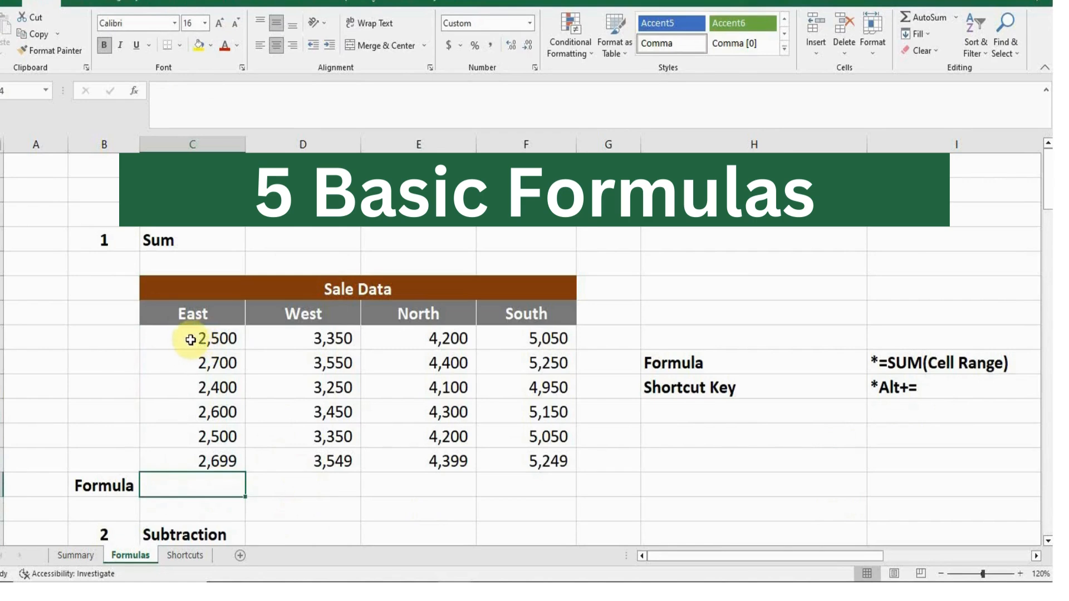
left_click_drag(190, 340, 210, 463)
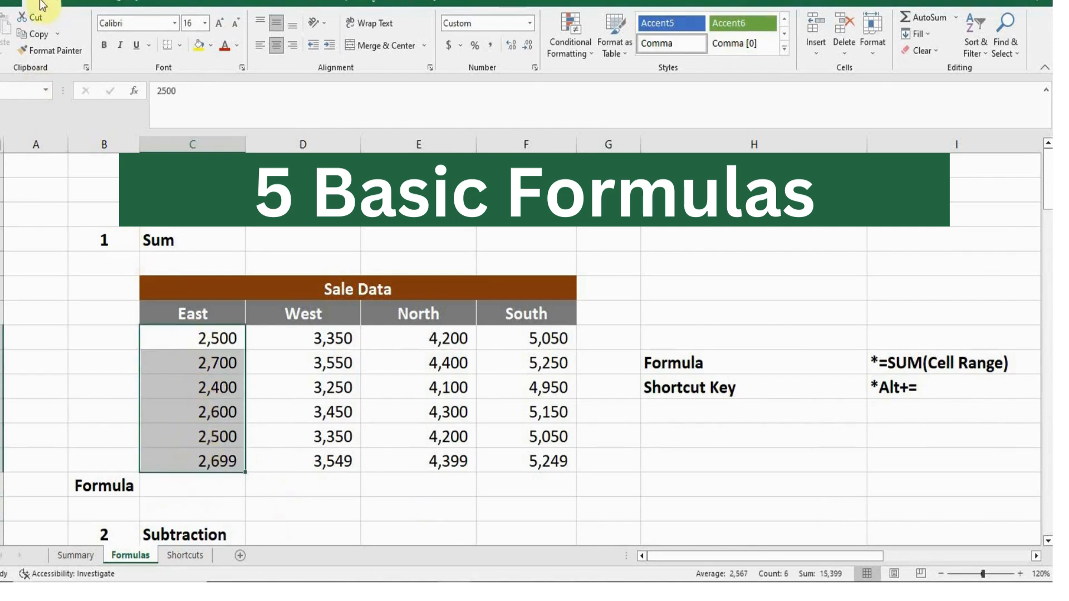
left_click(956, 19)
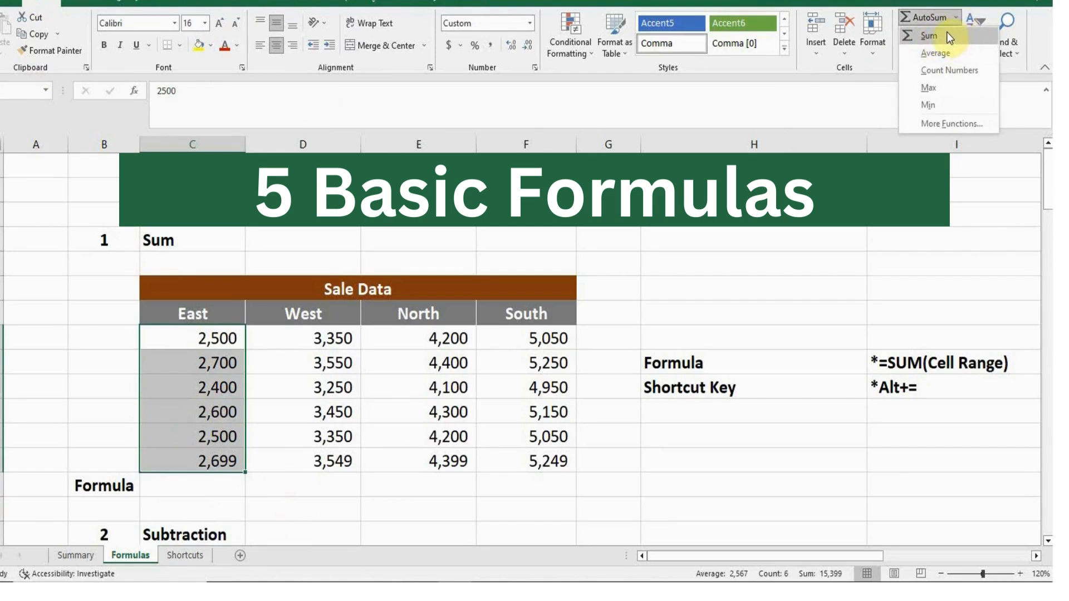
left_click(947, 34)
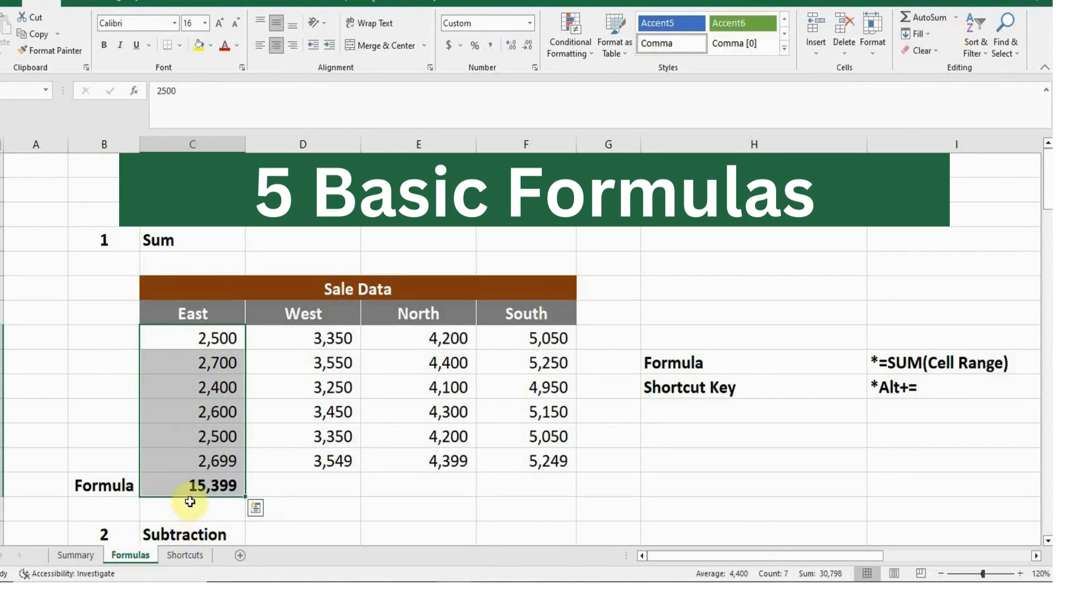
Fill the East total formula across D14:F14 for the West, North and South columns and check the copies.
left_click(216, 488)
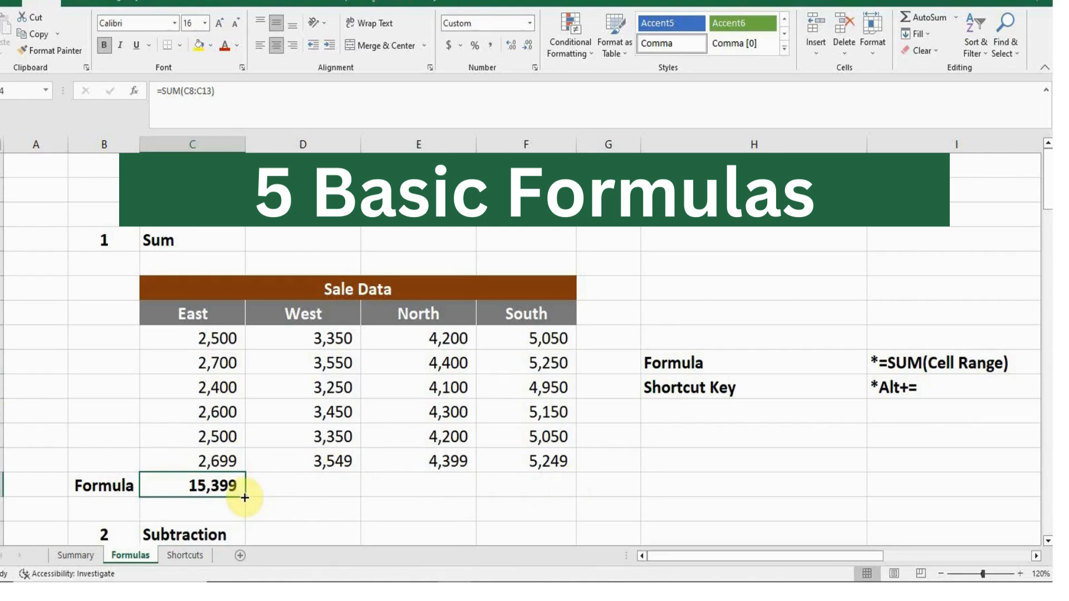
left_click_drag(245, 498, 555, 484)
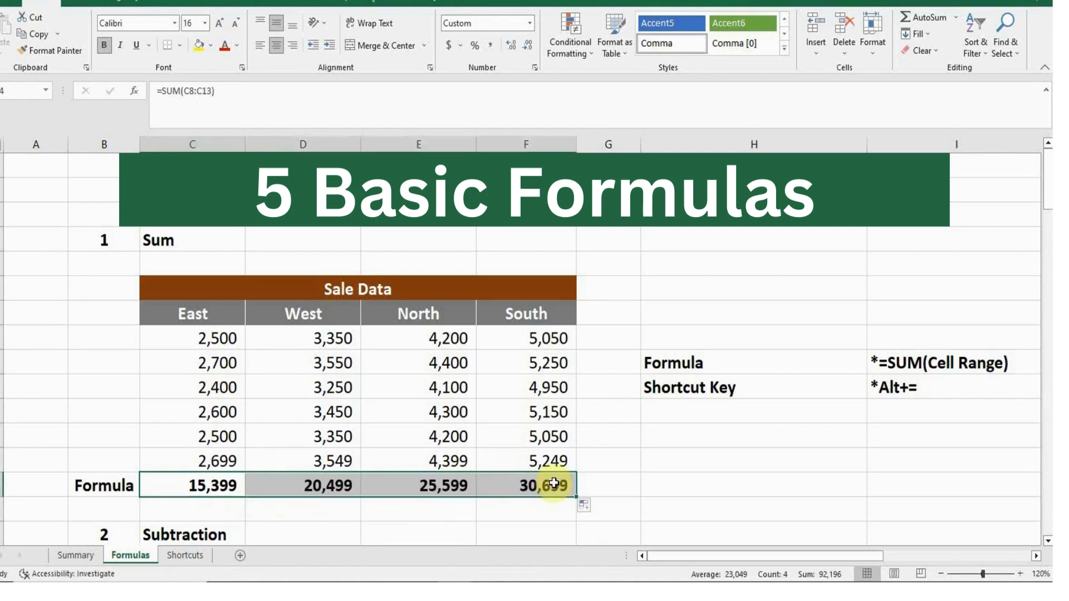
left_click(325, 489)
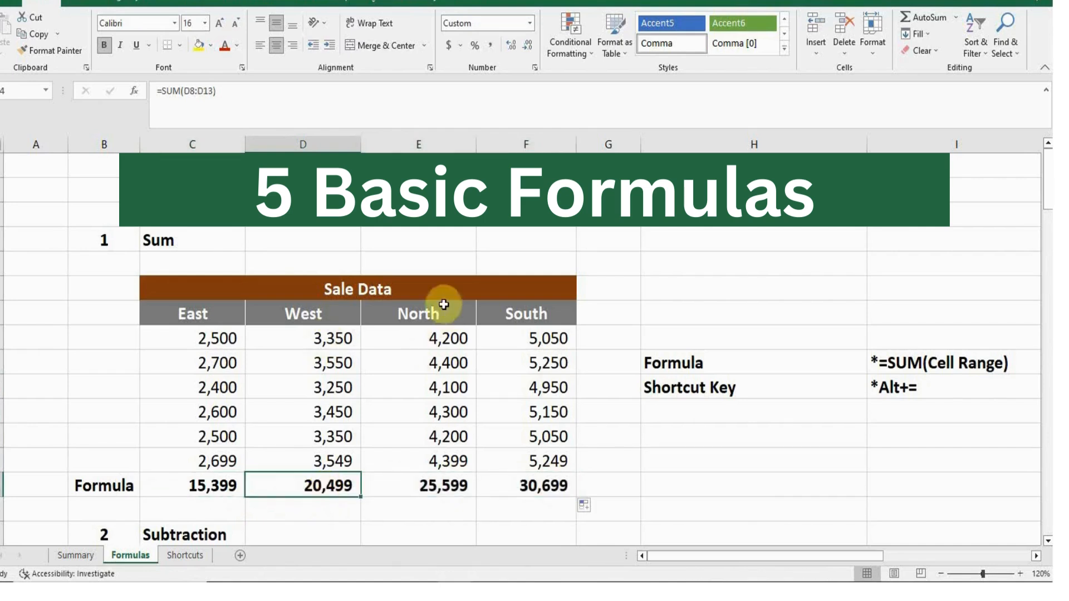
left_click(210, 483)
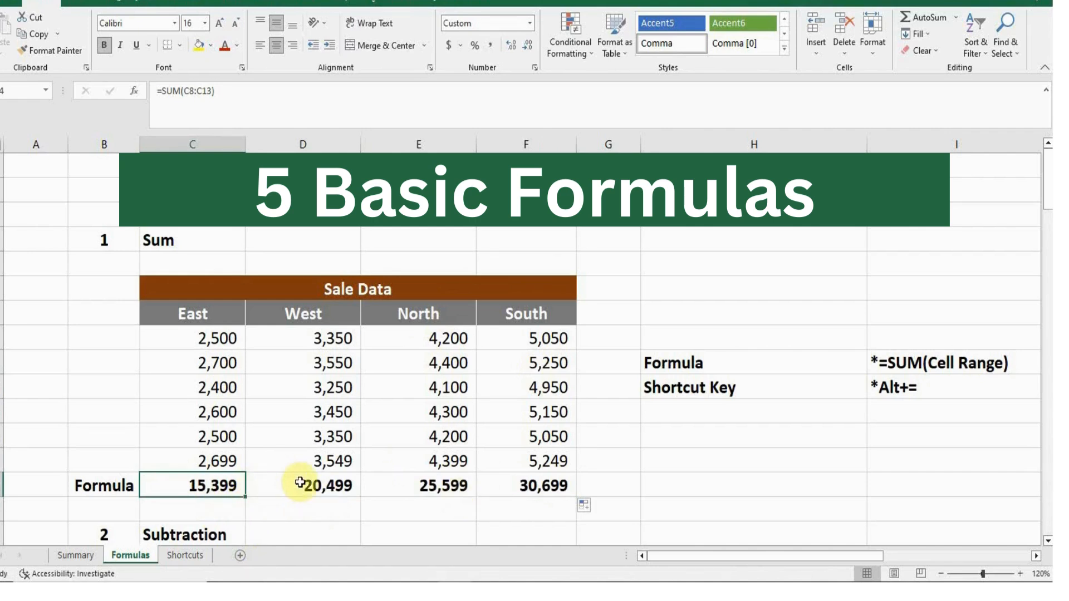
left_click_drag(287, 481, 501, 484)
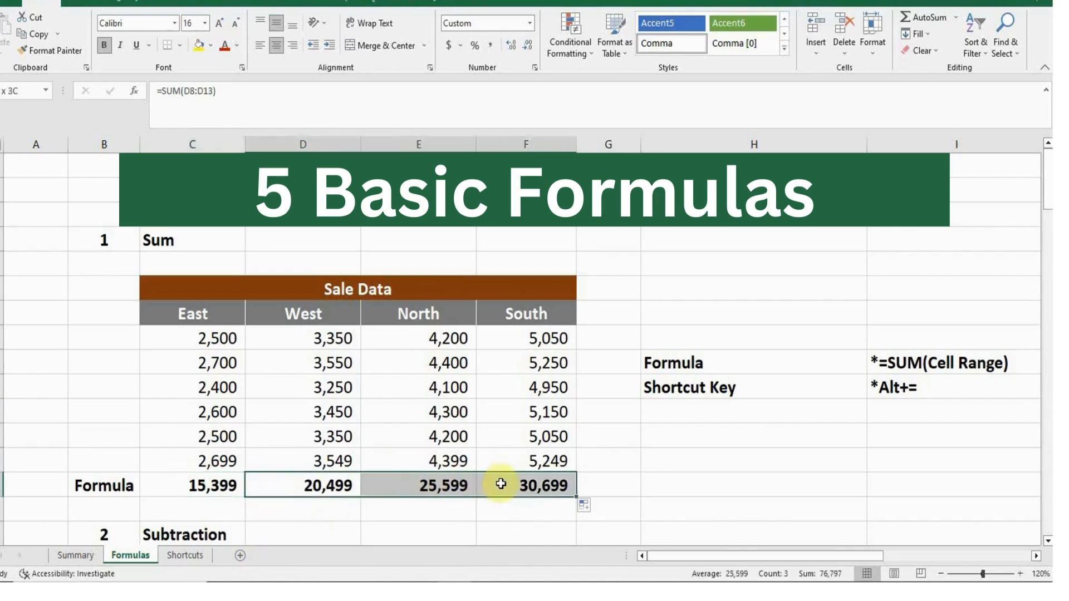
Go to the Subtraction section and examine its Sr#, Salary, Tax and Net Income columns.
left_click(92, 516)
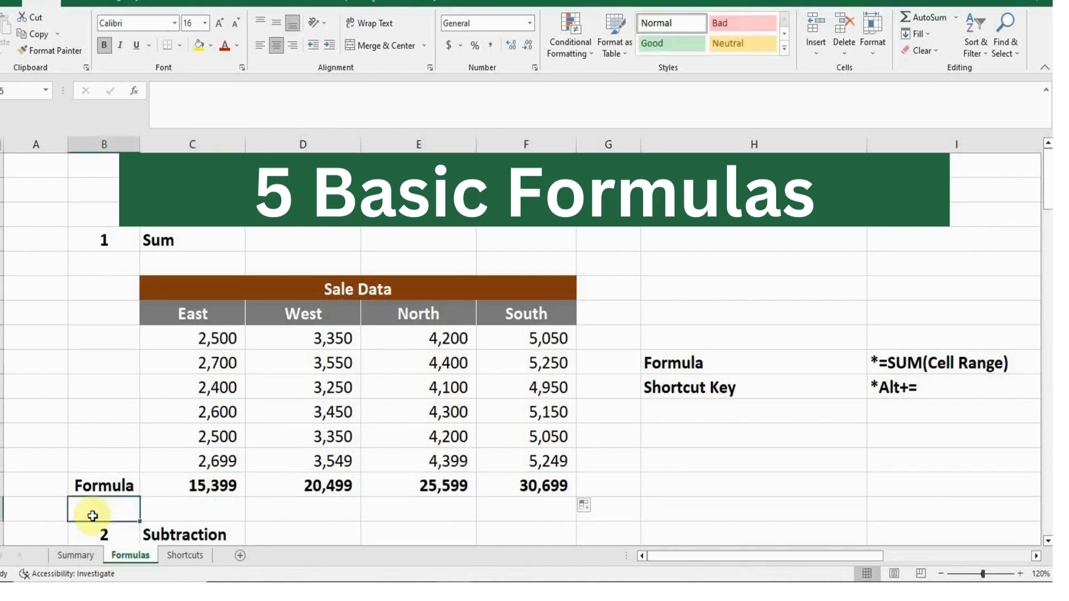
key("Down")
key("Down")
key("Down")
key("Down")
key("Down")
key("Down")
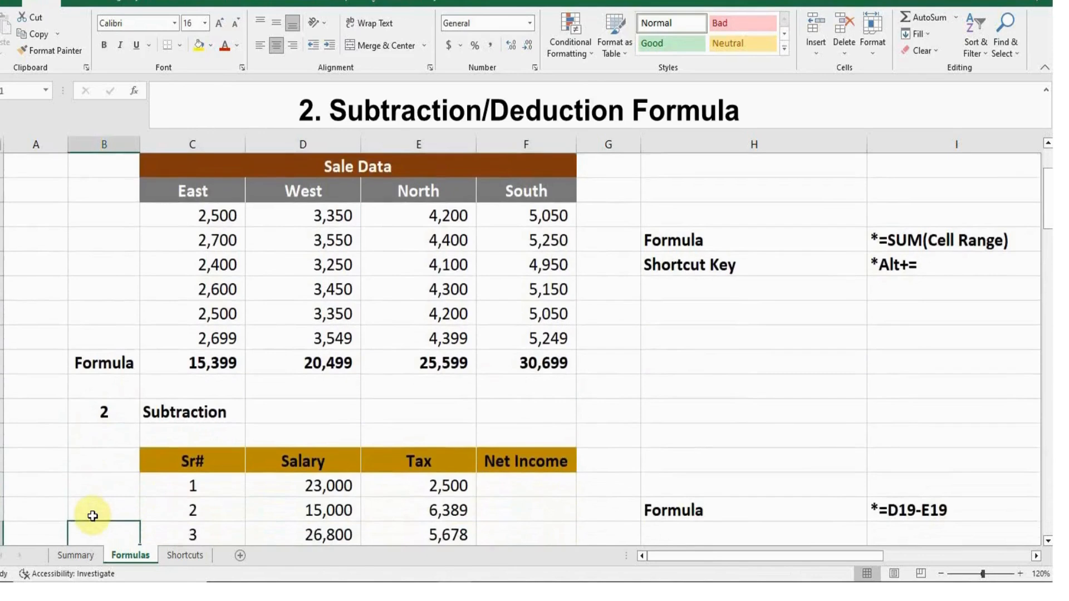
key("Down")
key("Down")
key("Down")
key("Down")
key("Down")
key("Down")
key("Down")
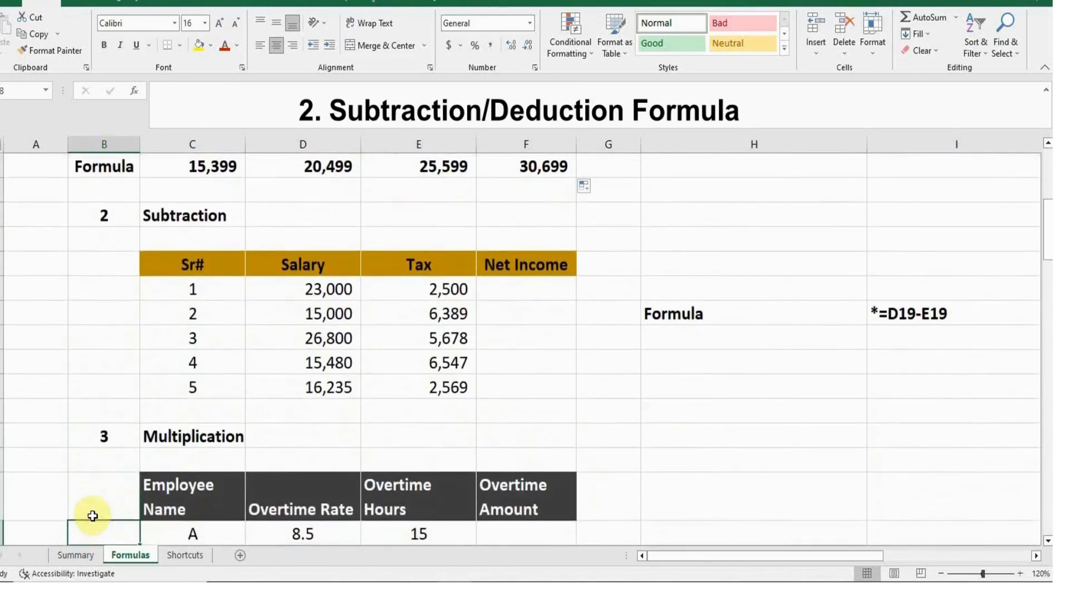
left_click(194, 288)
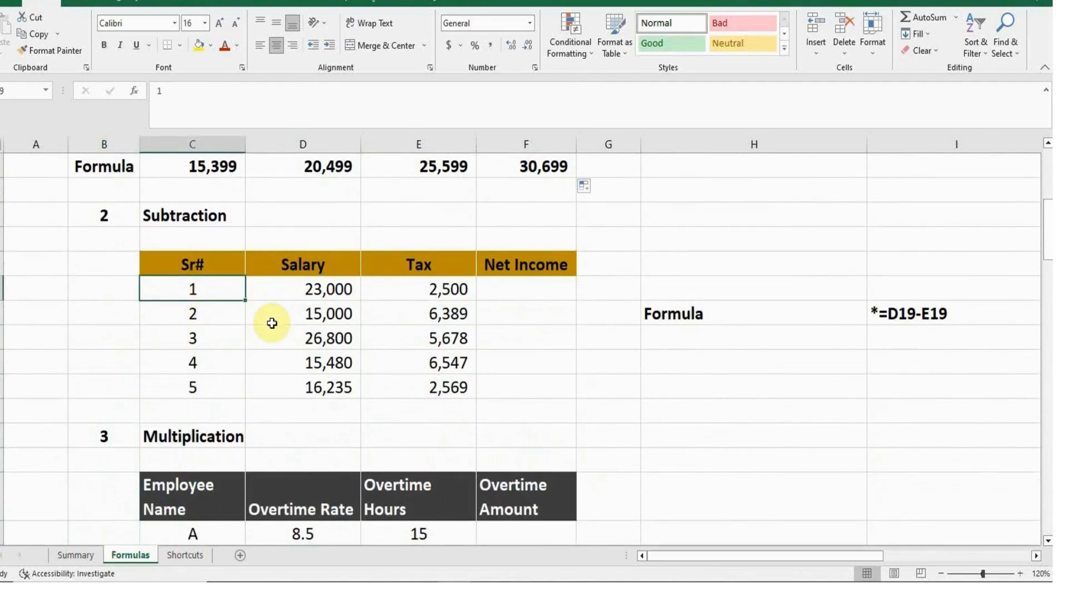
left_click(315, 263)
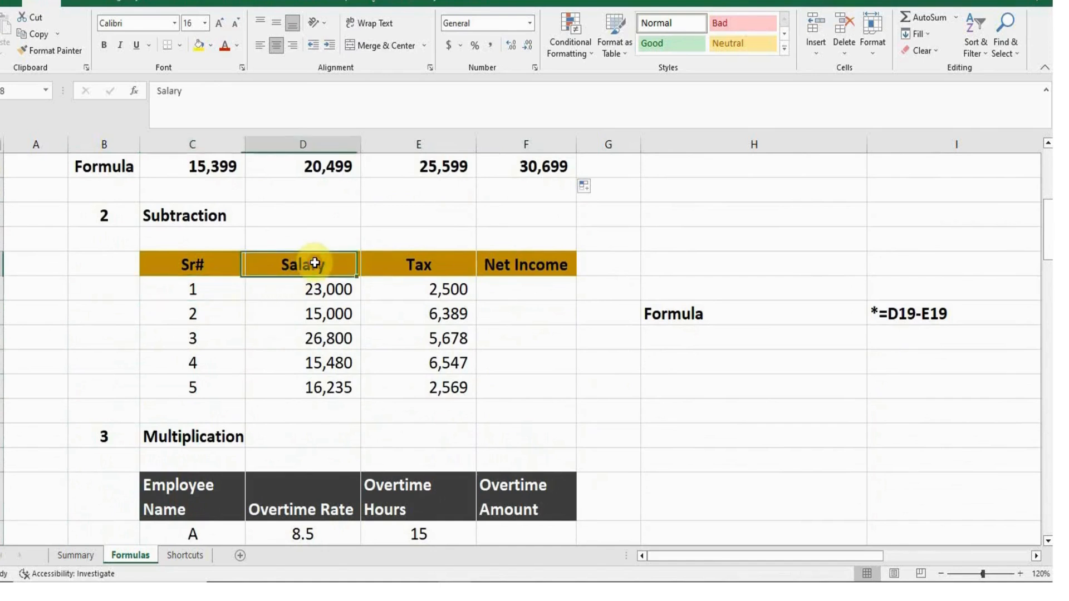
left_click(426, 263)
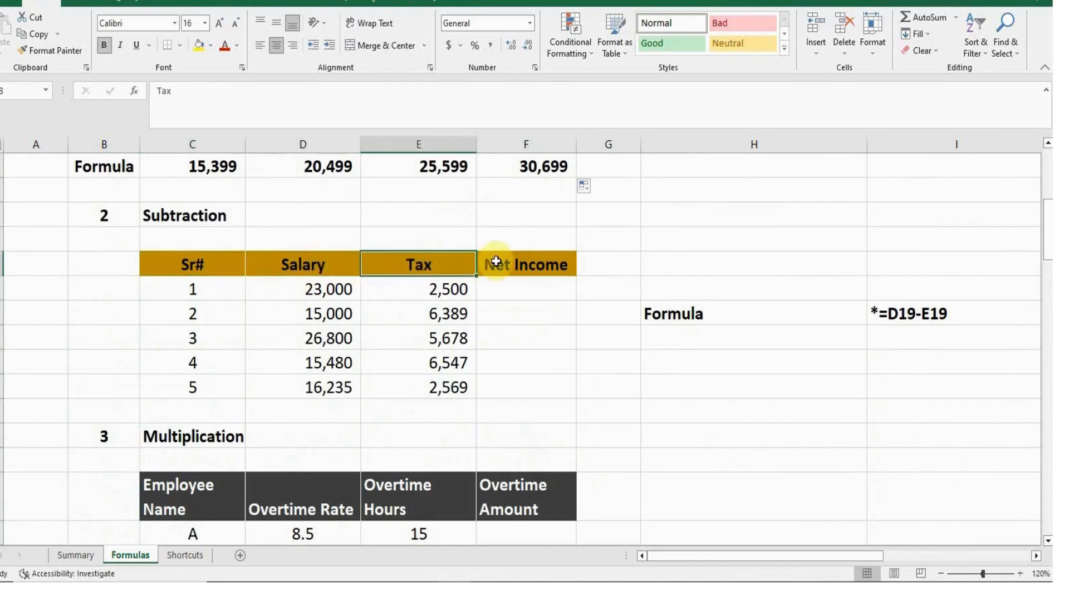
left_click(515, 260)
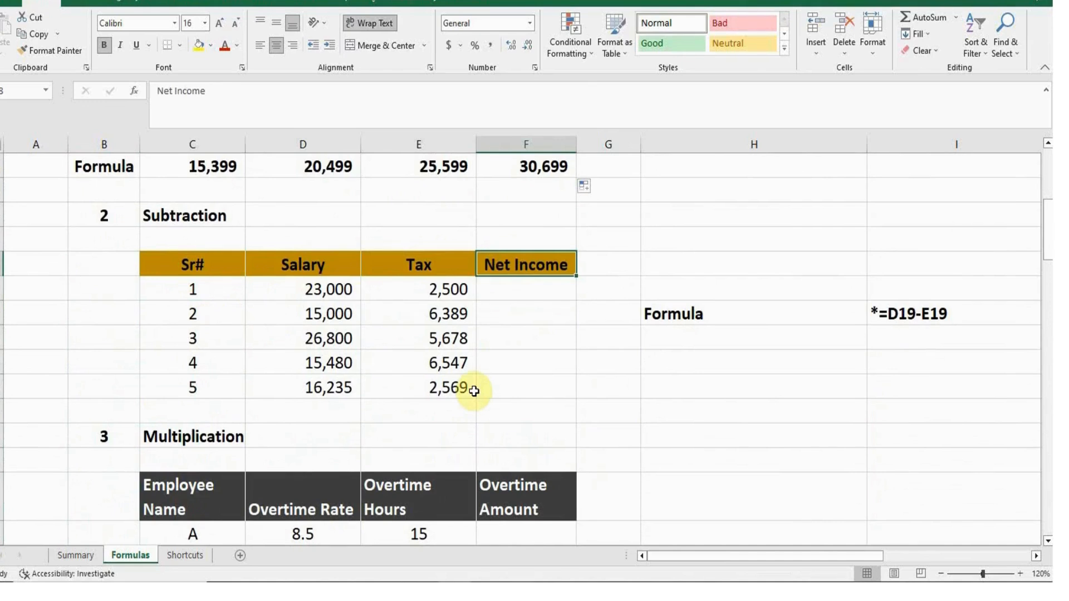
Calculate the first net income by entering =D19-E19 in cell F19, subtracting Tax from Salary.
key("Down")
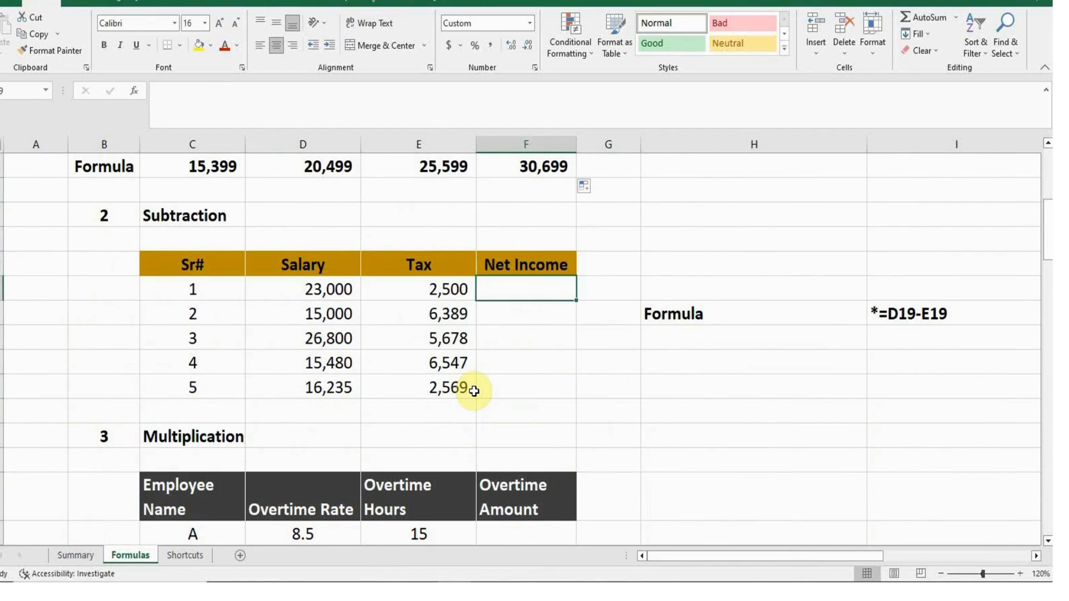
type("=")
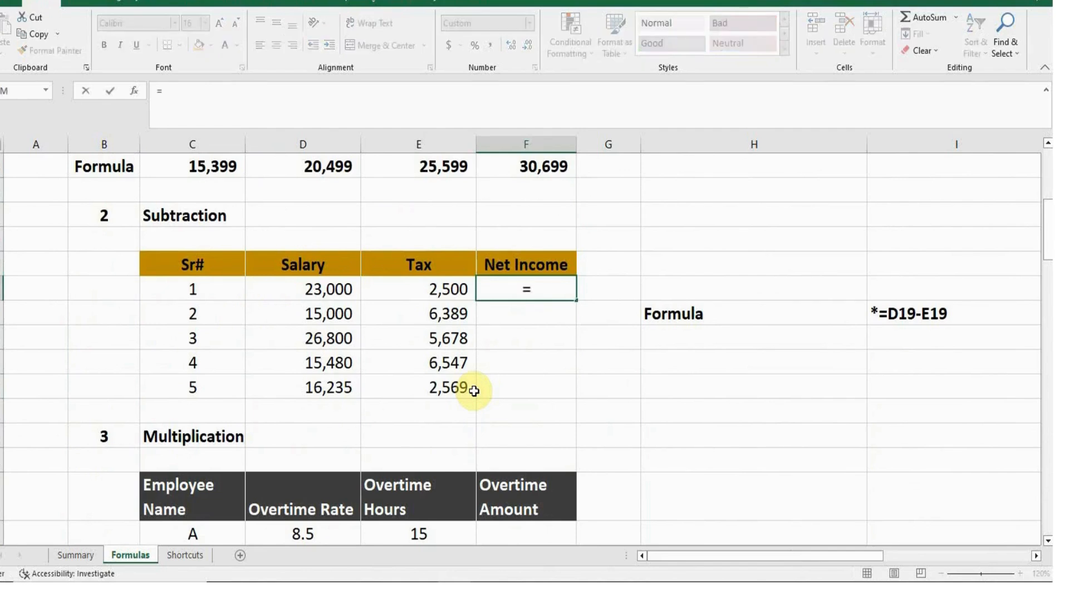
left_click(302, 289)
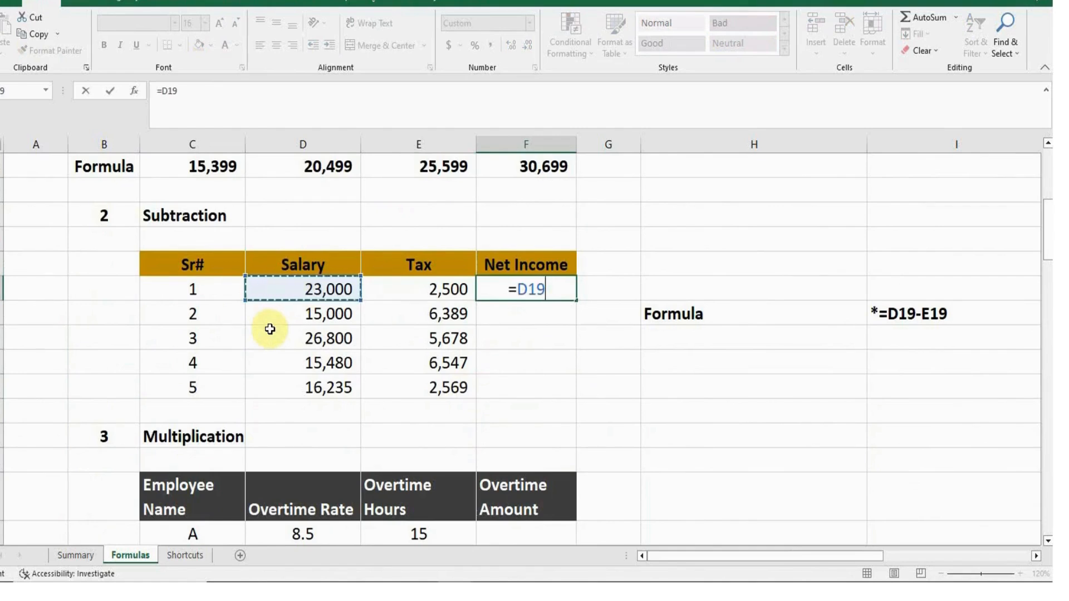
type("-")
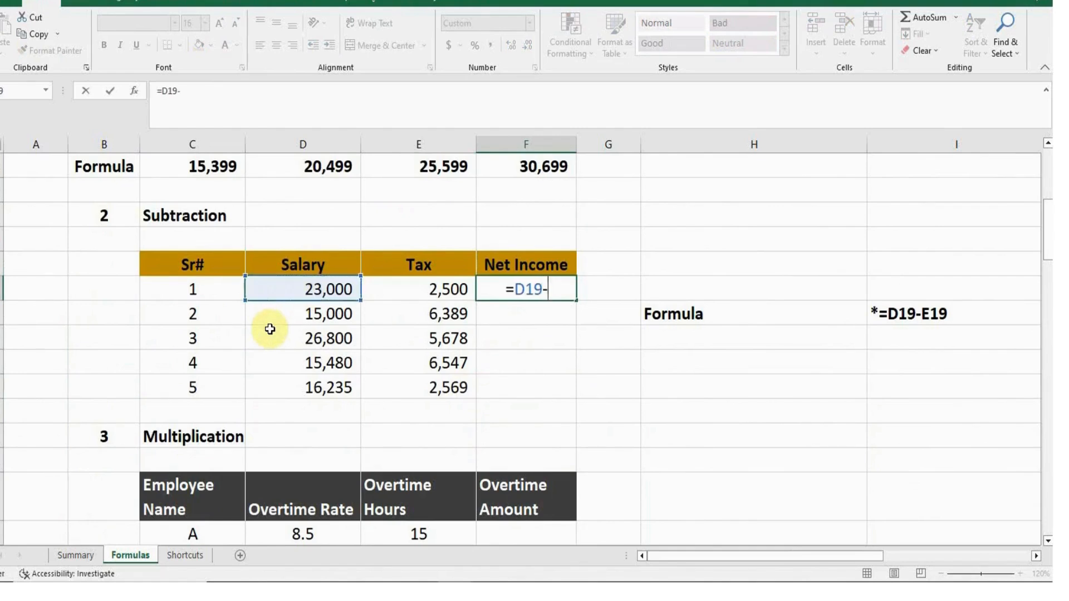
left_click(426, 282)
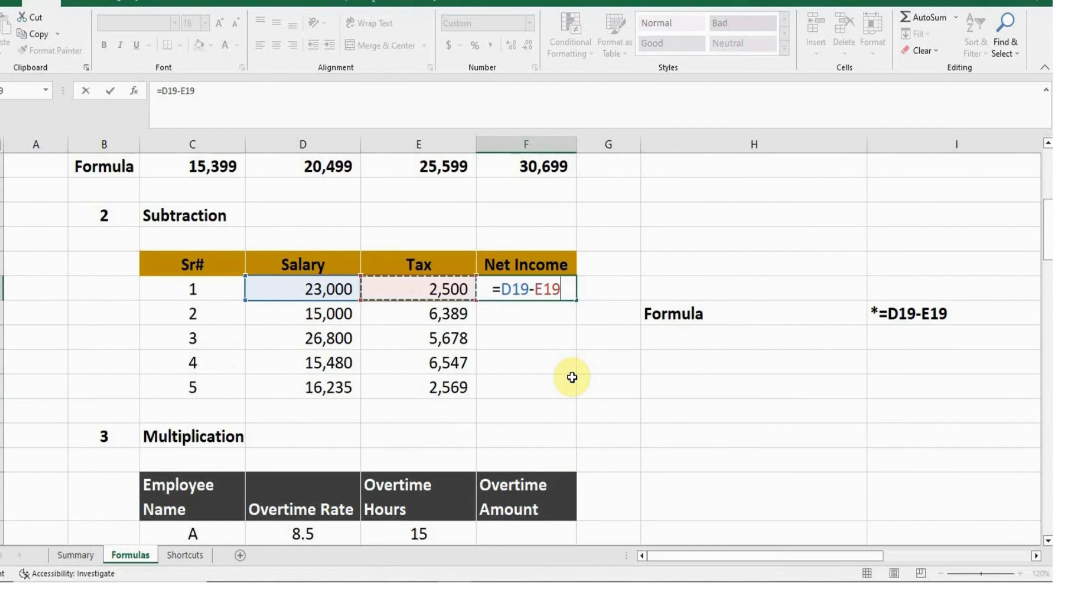
key("Return")
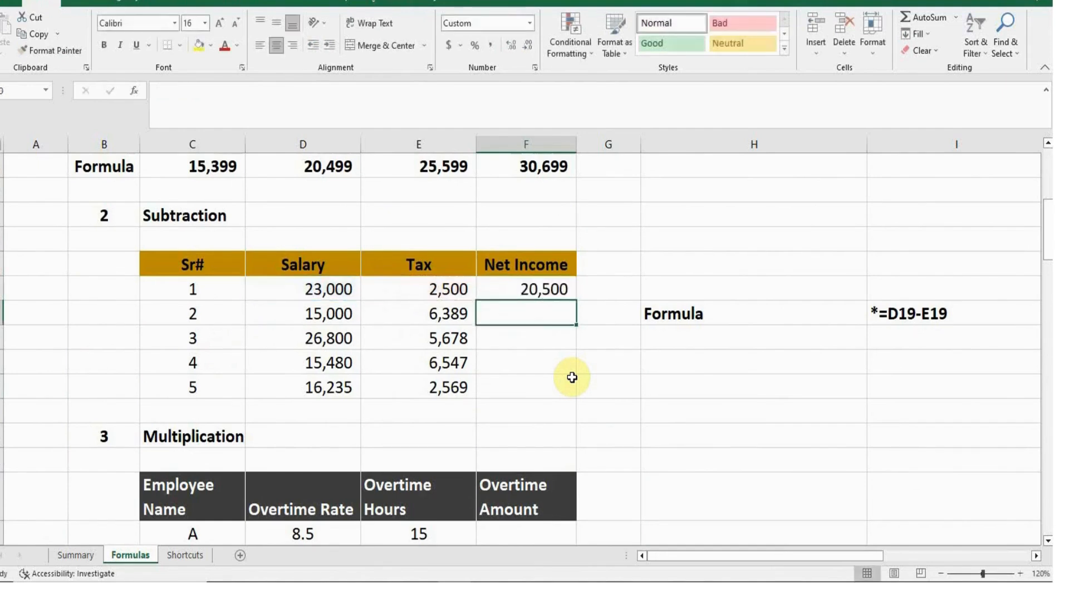
Fill the net income formula from F19 down through F23 and check the F20 copy against its salary, tax and the formula note.
left_click(507, 282)
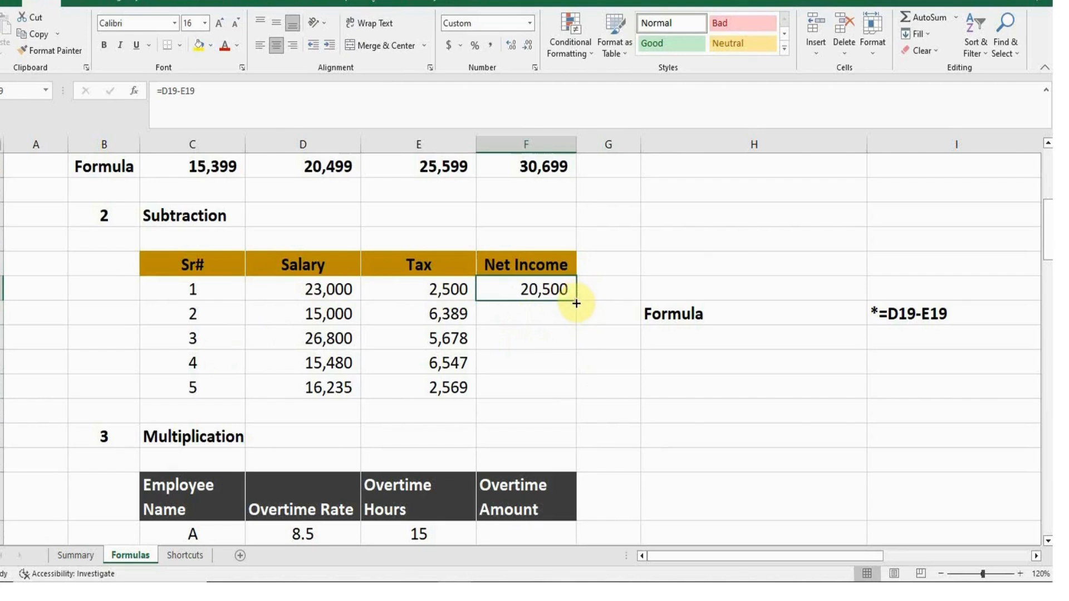
left_click_drag(577, 302, 576, 398)
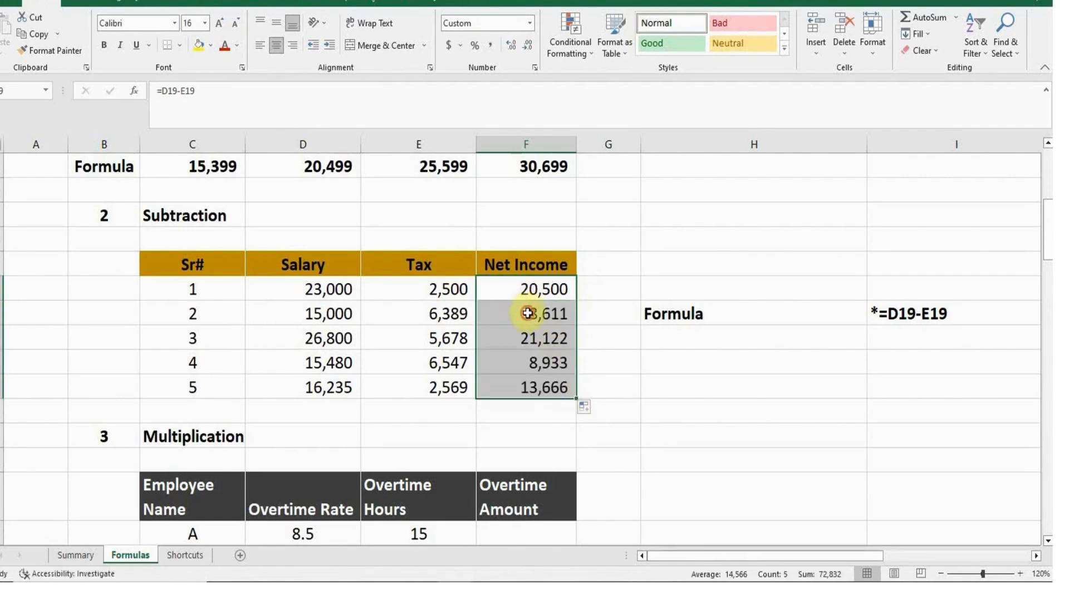
left_click(545, 318)
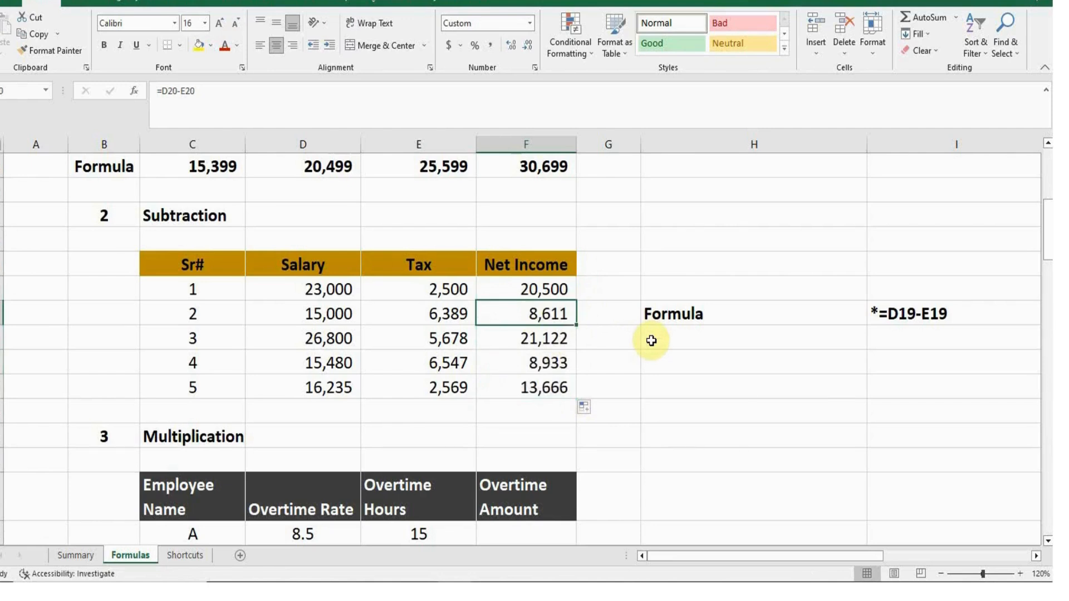
left_click(327, 315)
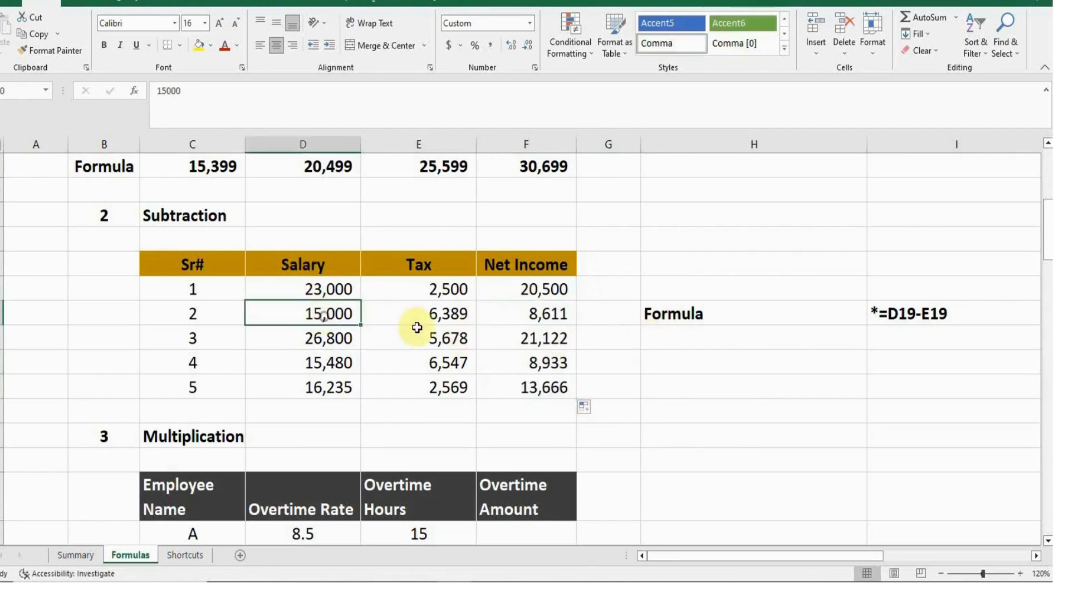
left_click(441, 319)
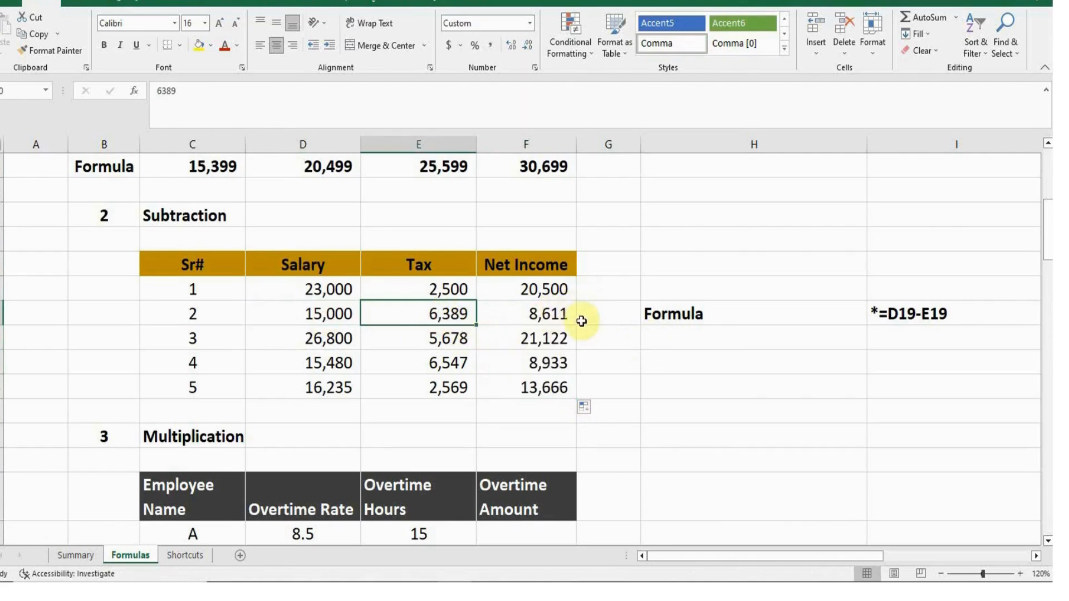
left_click(529, 311)
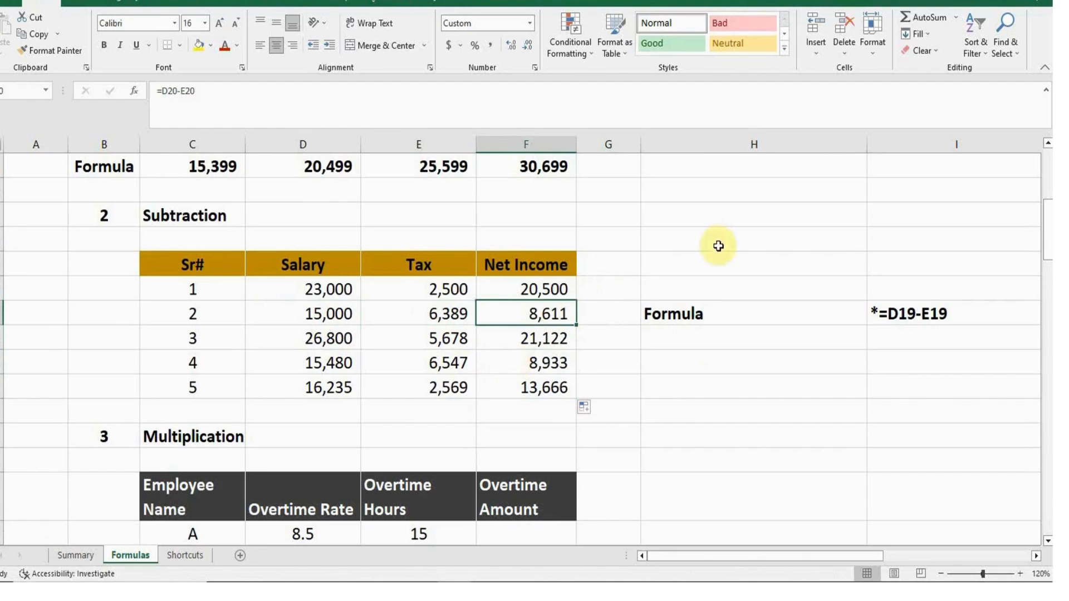
left_click(719, 319)
left_click(880, 316)
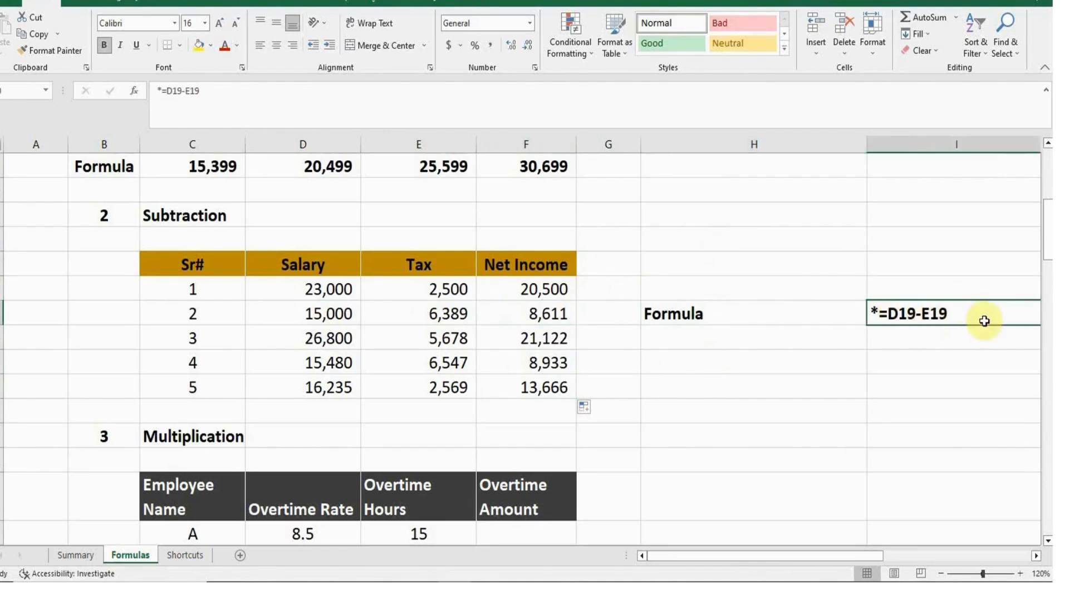
Go to the Multiplication section and examine the overtime table's headings and employee A's rate, hours and amount cells.
left_click(117, 217)
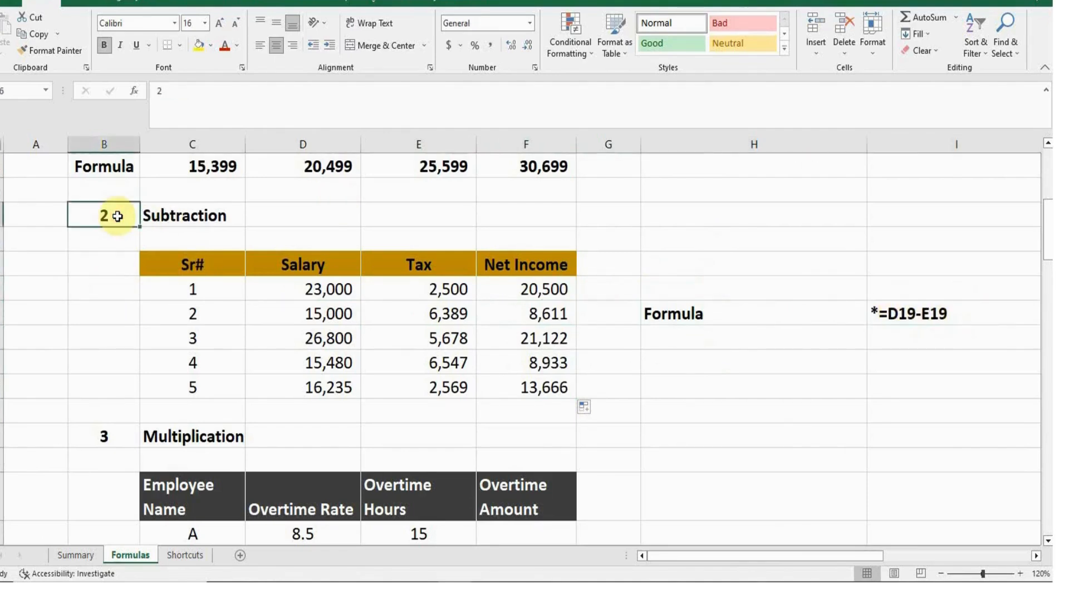
key("Down")
key("Down")
key("Down")
key("Down")
key("Down")
key("Down")
key("Down")
key("Down")
key("Down")
key("Down")
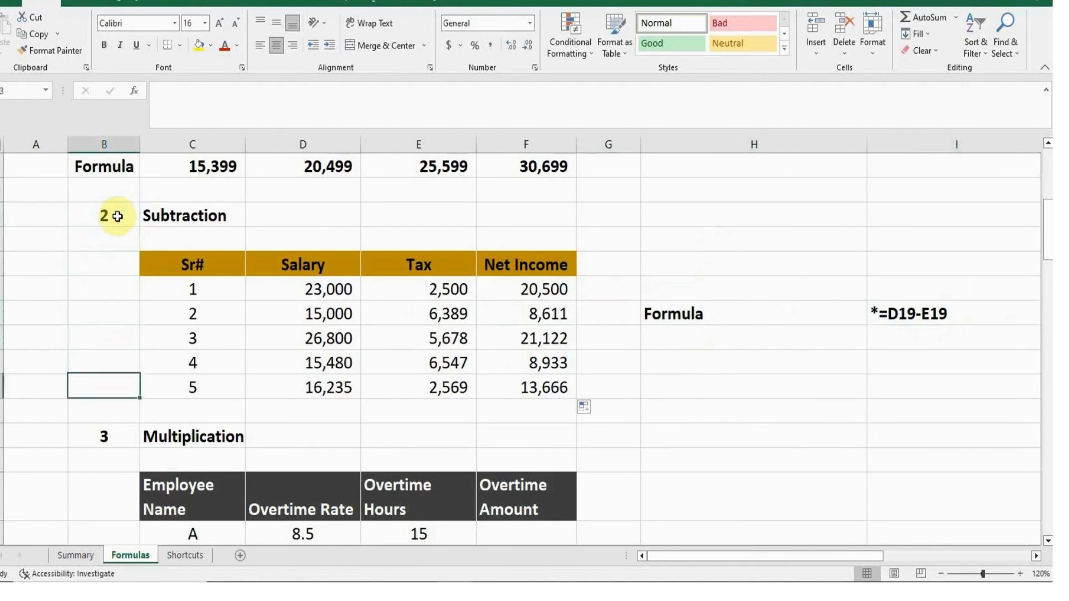
key("Down")
key("Down")
key("Down")
key("Down")
key("Down")
key("Down")
key("Down")
key("Down")
key("Down")
key("Down")
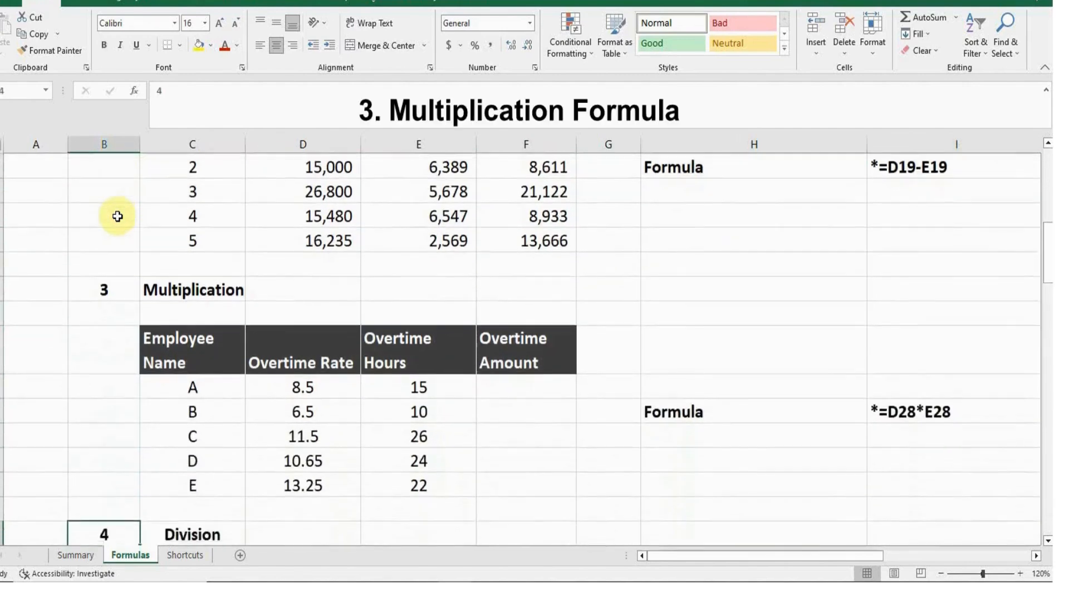
key("Up")
key("Up")
key("Up")
key("Up")
key("Up")
key("Up")
key("Up")
key("Up")
key("Up")
key("Up")
key("Up")
key("Up")
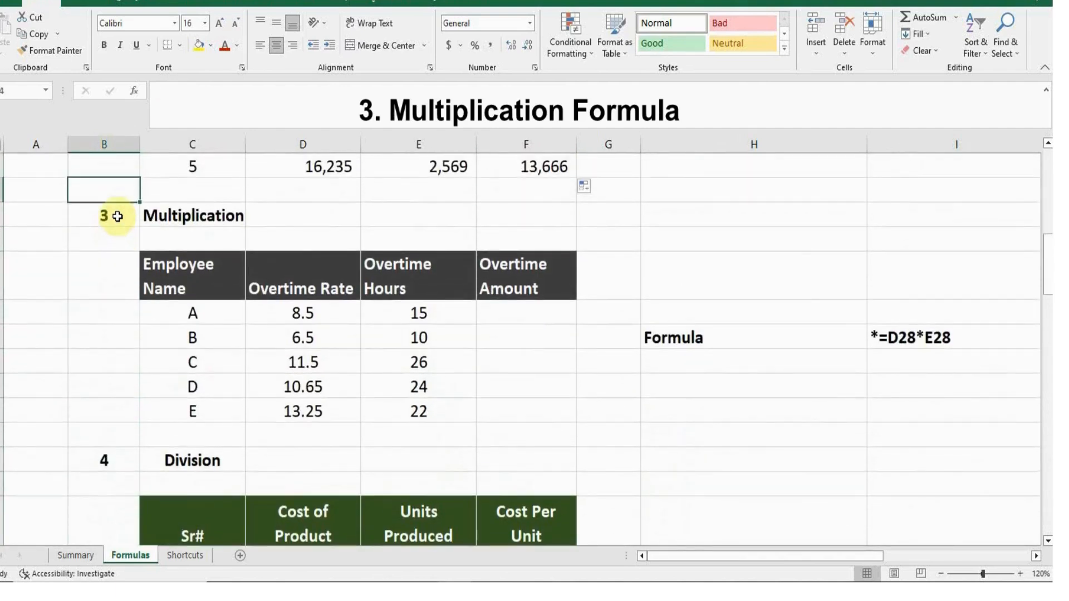
key("Down")
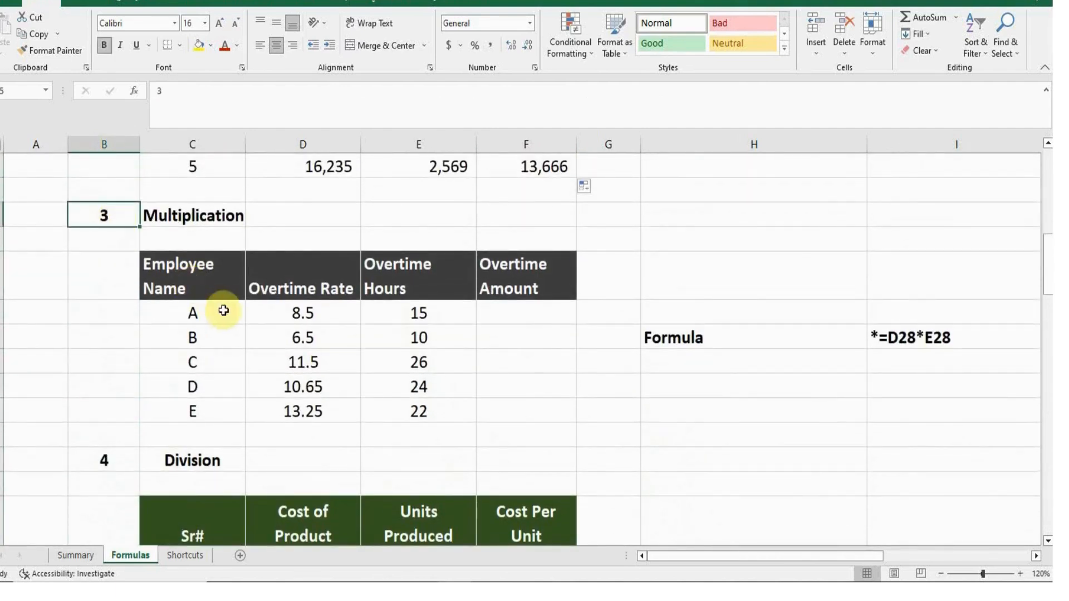
left_click(201, 281)
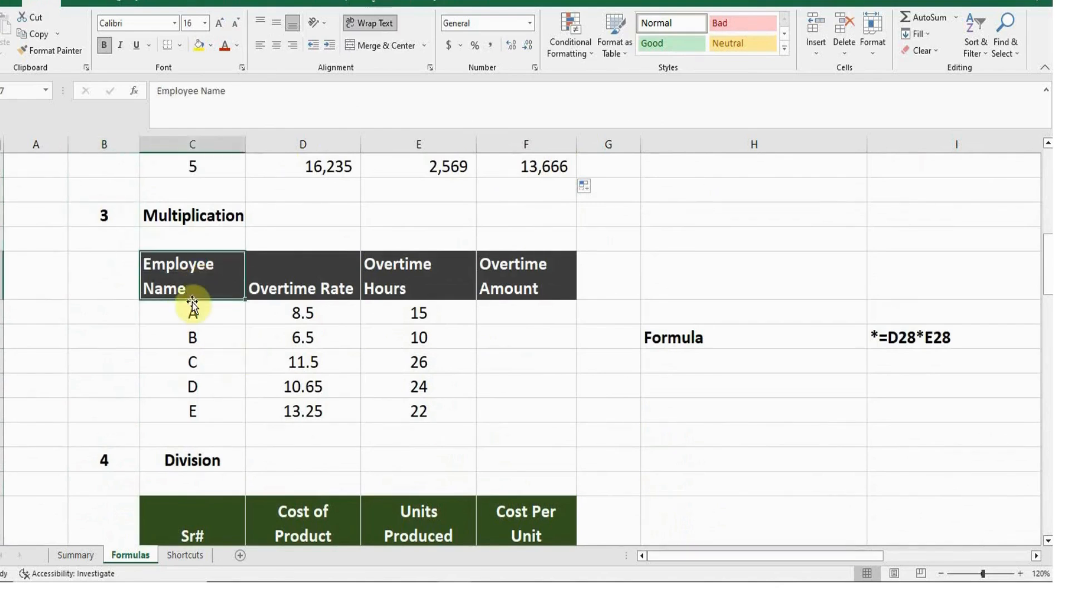
left_click(294, 284)
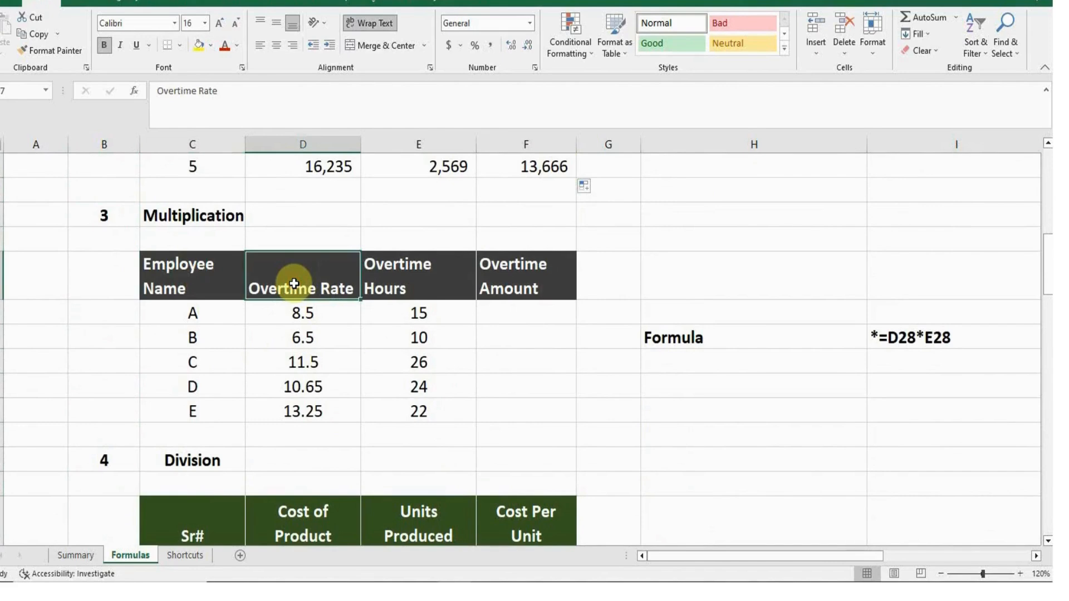
left_click(441, 264)
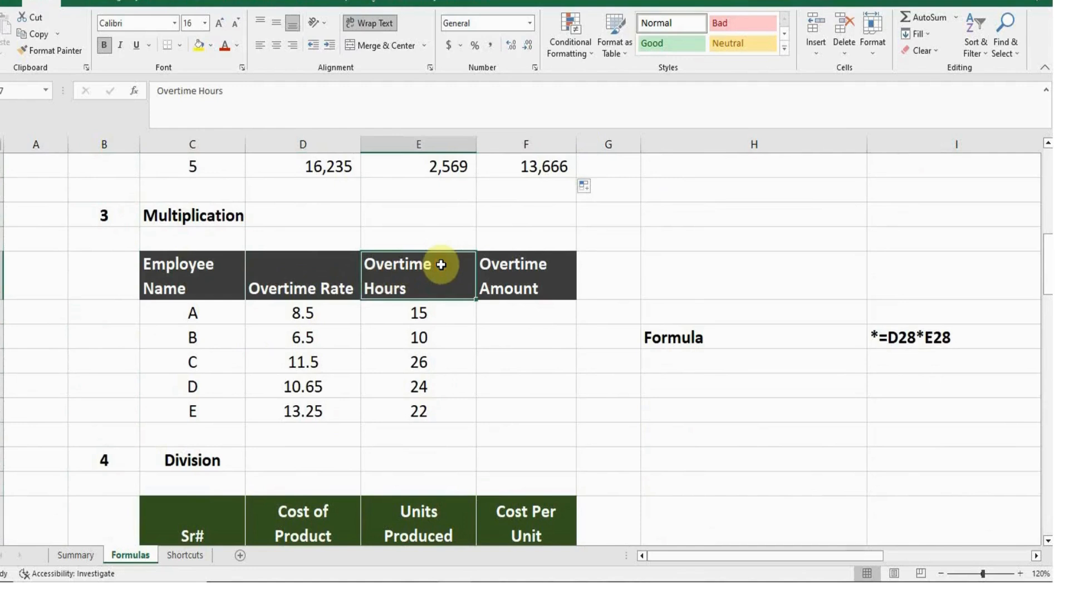
left_click(503, 312)
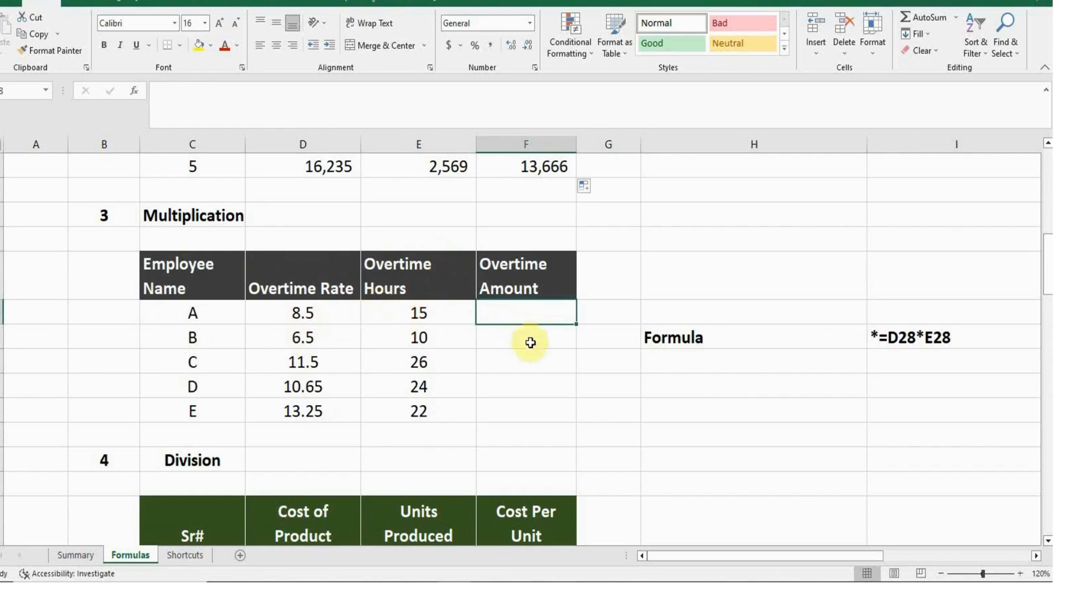
left_click(289, 308)
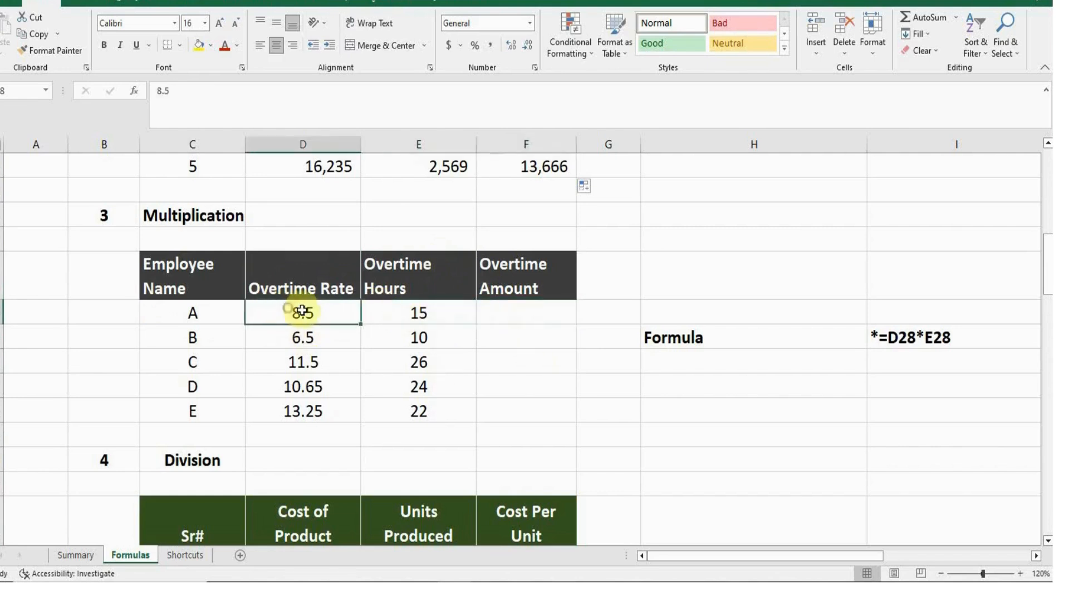
left_click(381, 319)
left_click(300, 314)
left_click(422, 312)
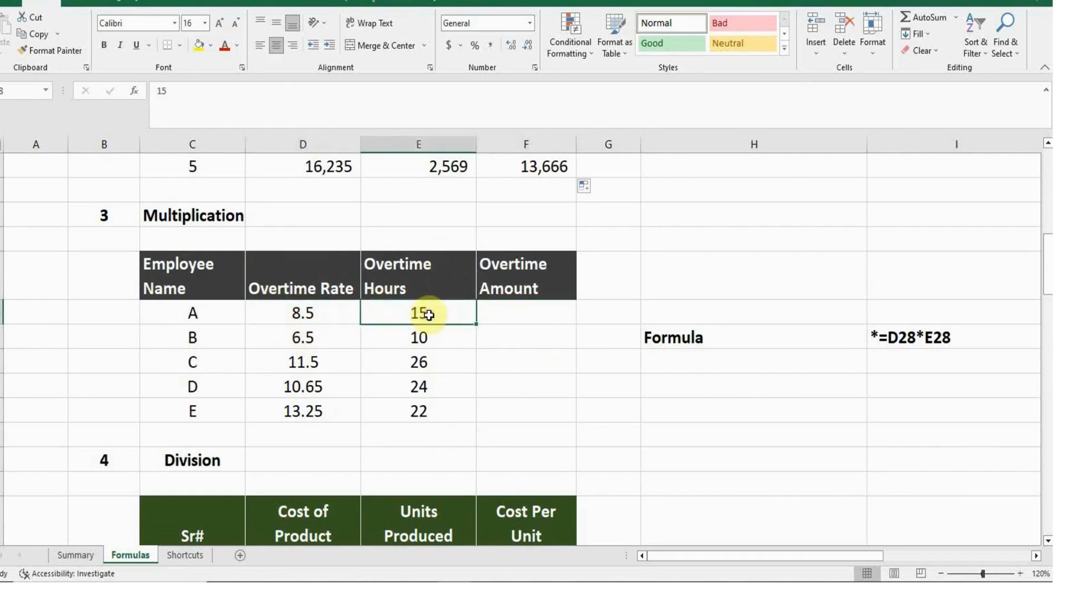
Calculate employee A's overtime amount by entering =D28*E28 in cell F28, multiplying Overtime Rate by Overtime Hours.
left_click(519, 317)
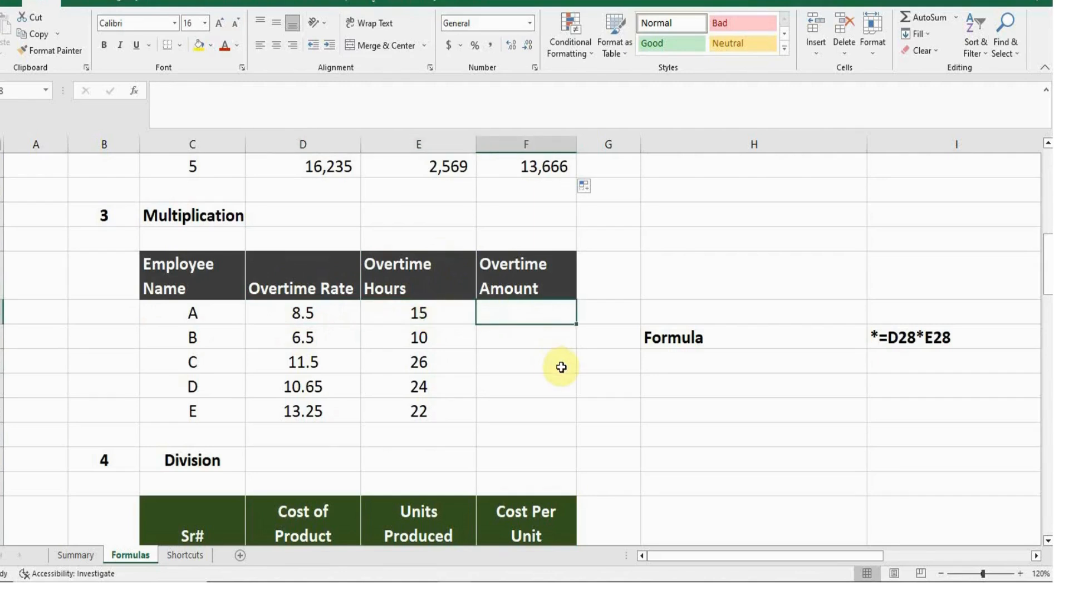
type("=")
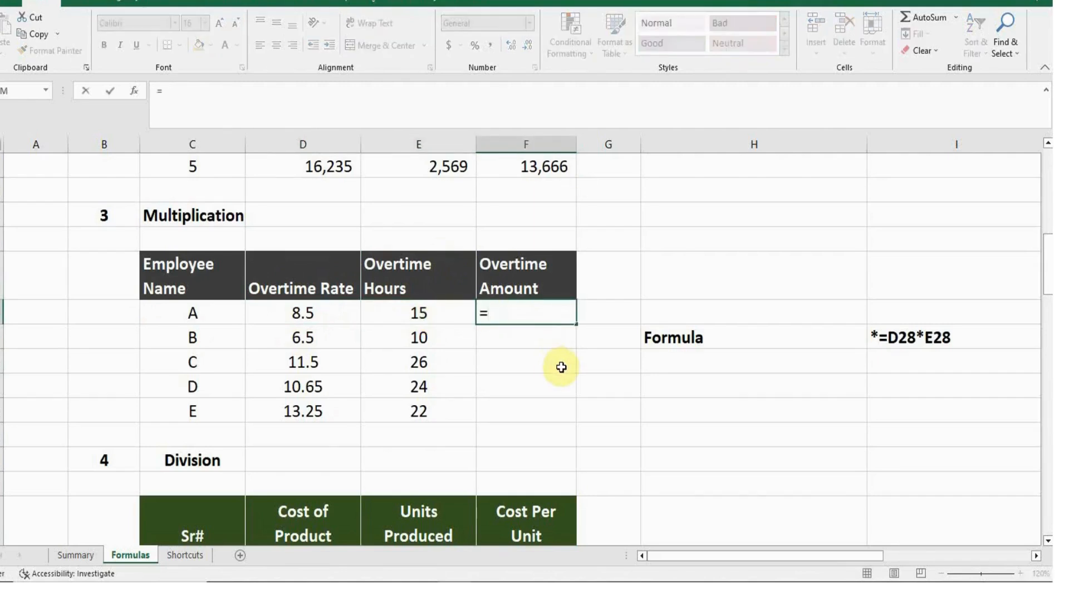
left_click(295, 309)
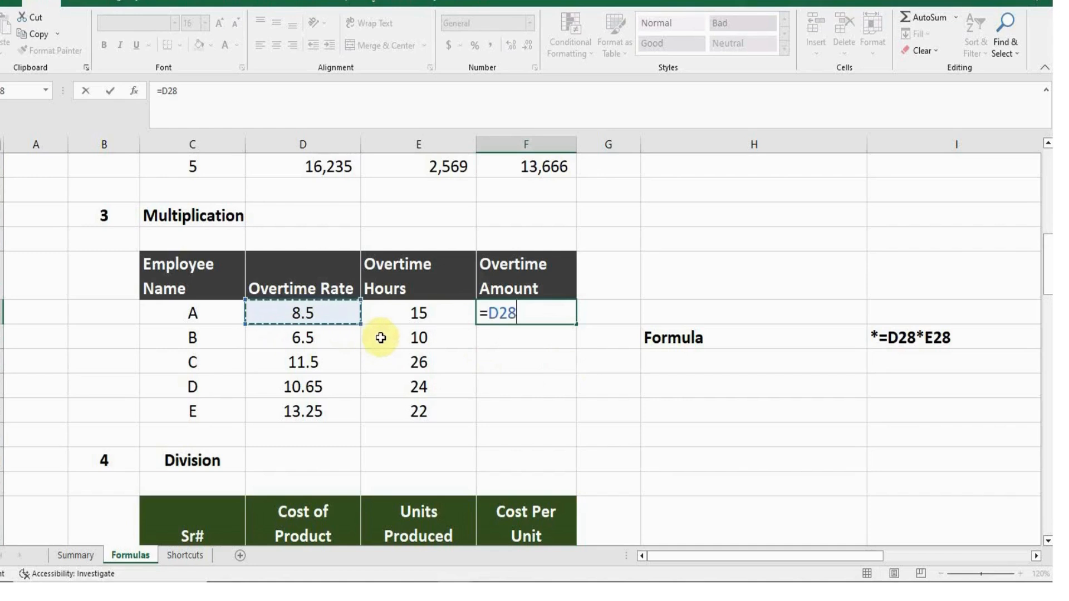
type("*")
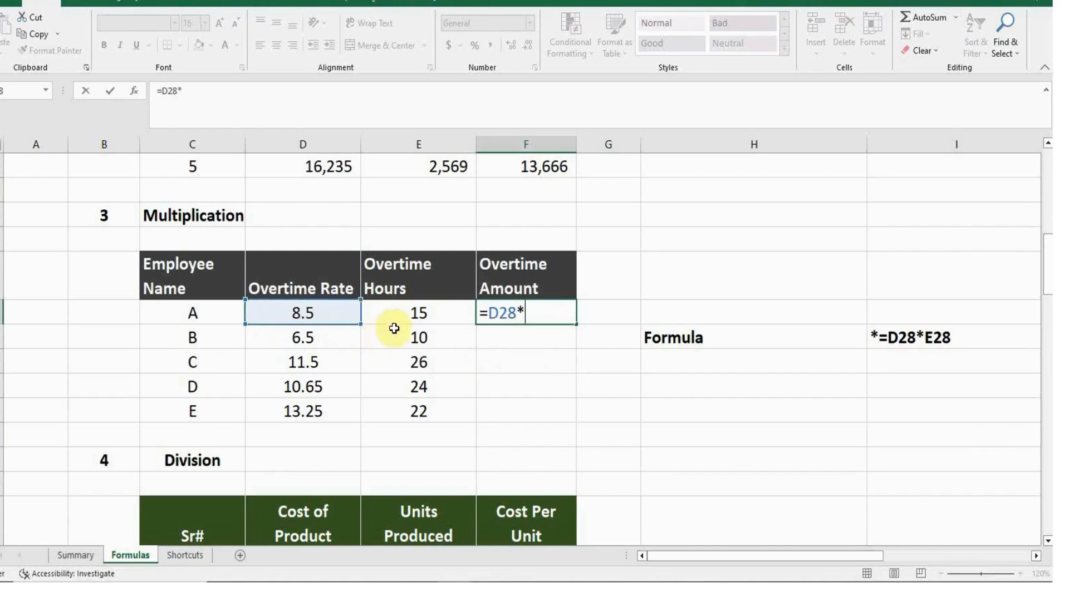
left_click(419, 313)
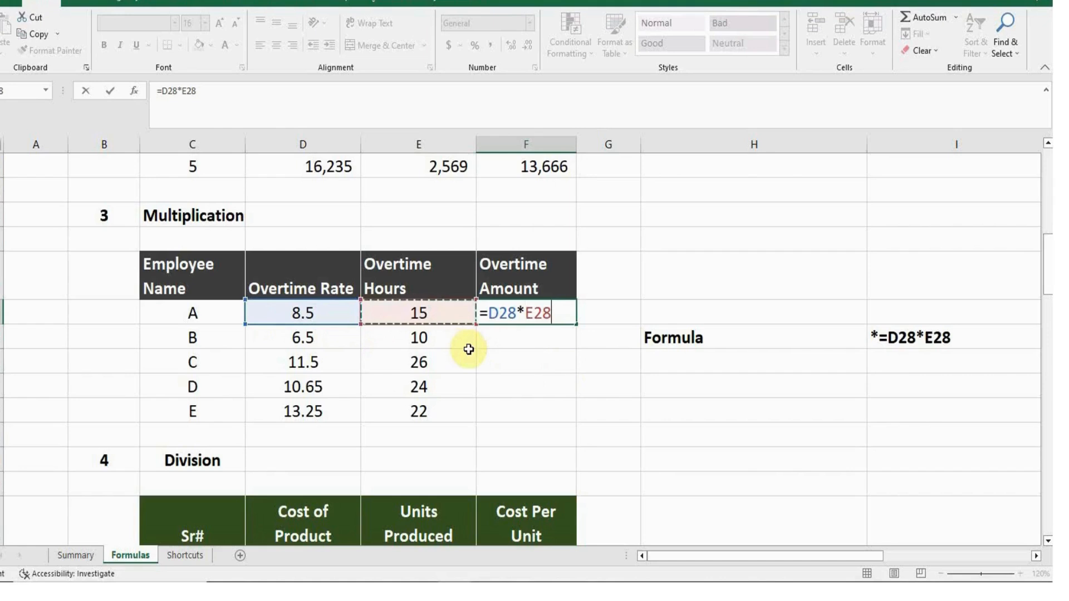
key("Return")
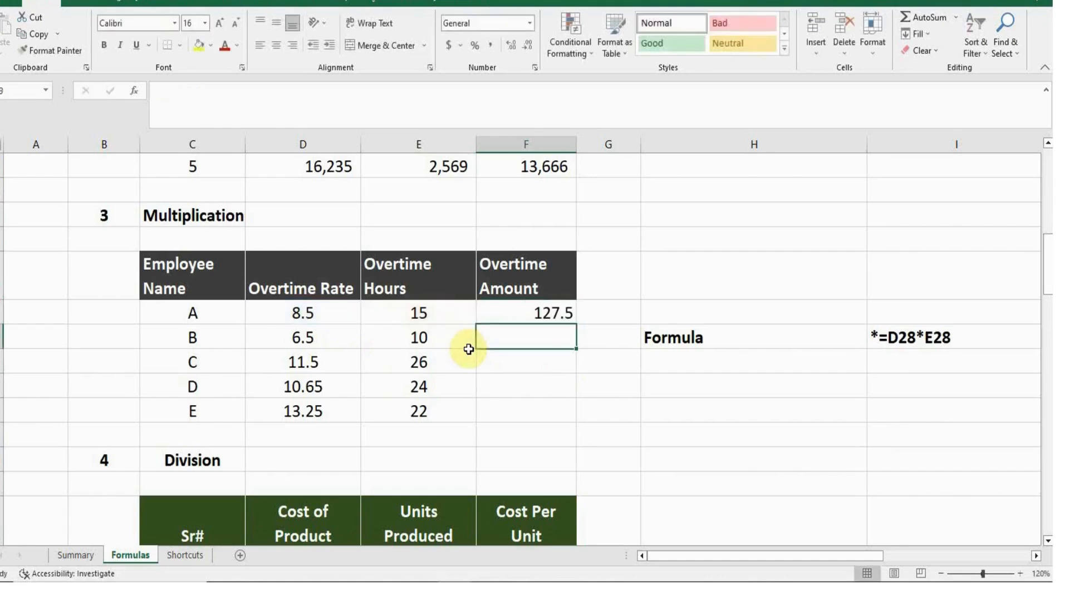
left_click(509, 312)
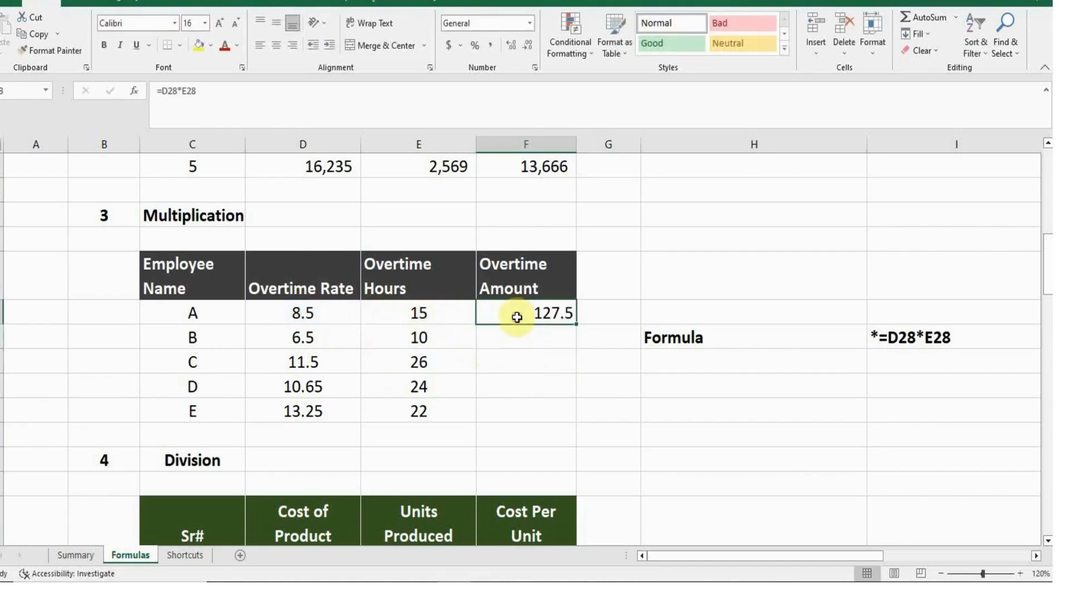
left_click(304, 311)
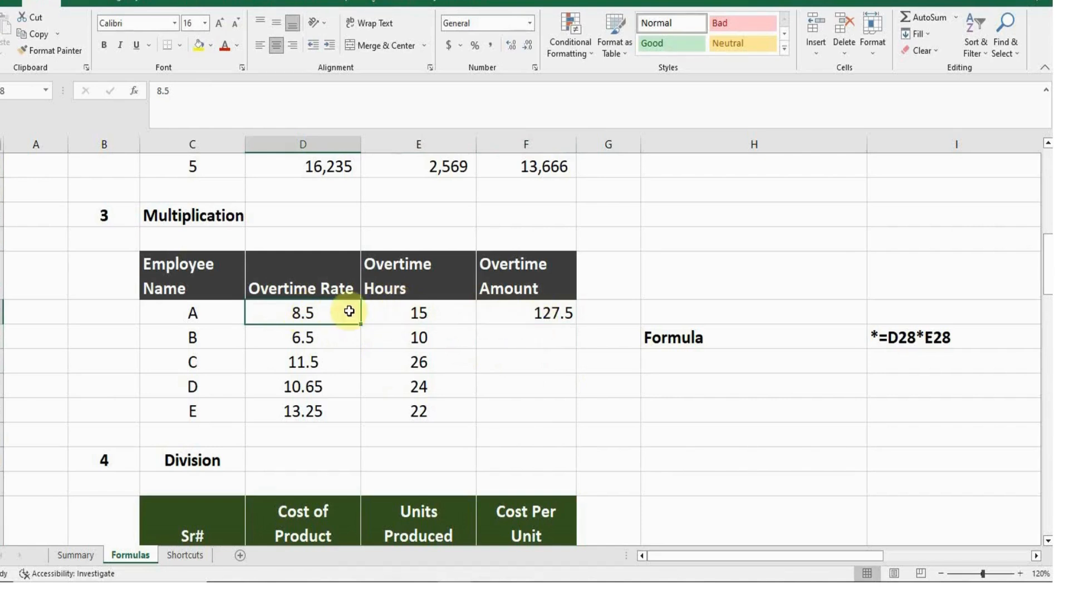
Fill the overtime amount formula from F28 down through F32 and check the copies in F29 and F30.
left_click(540, 313)
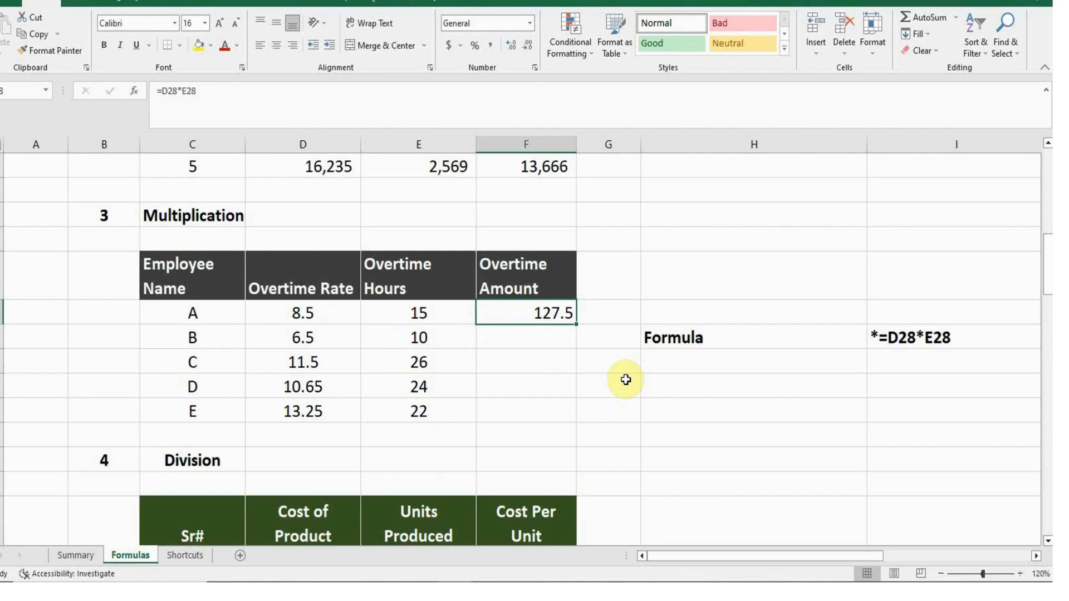
double_click(575, 324)
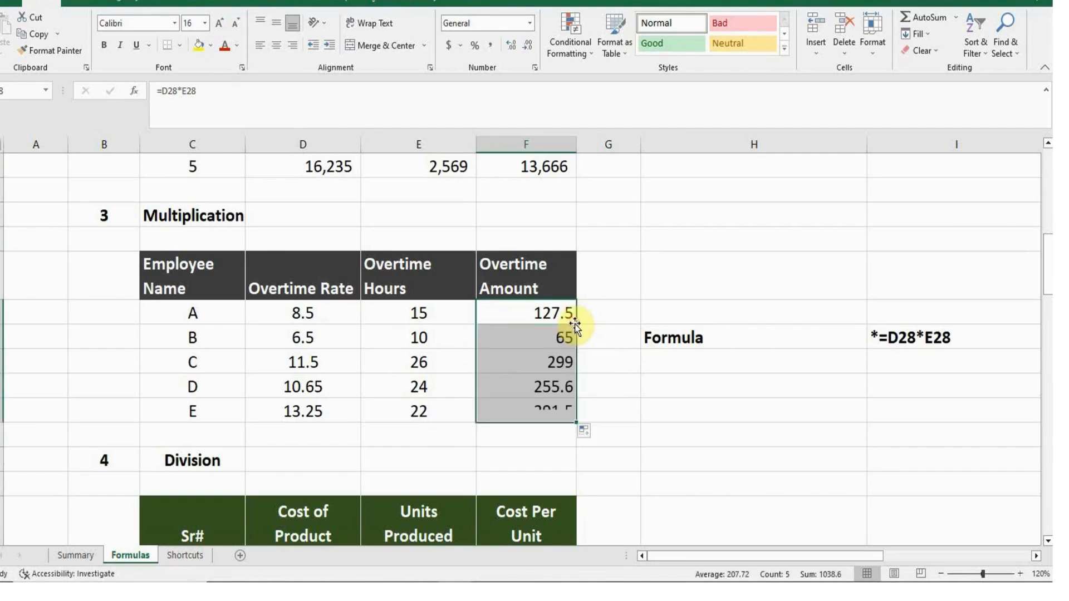
left_click(536, 318)
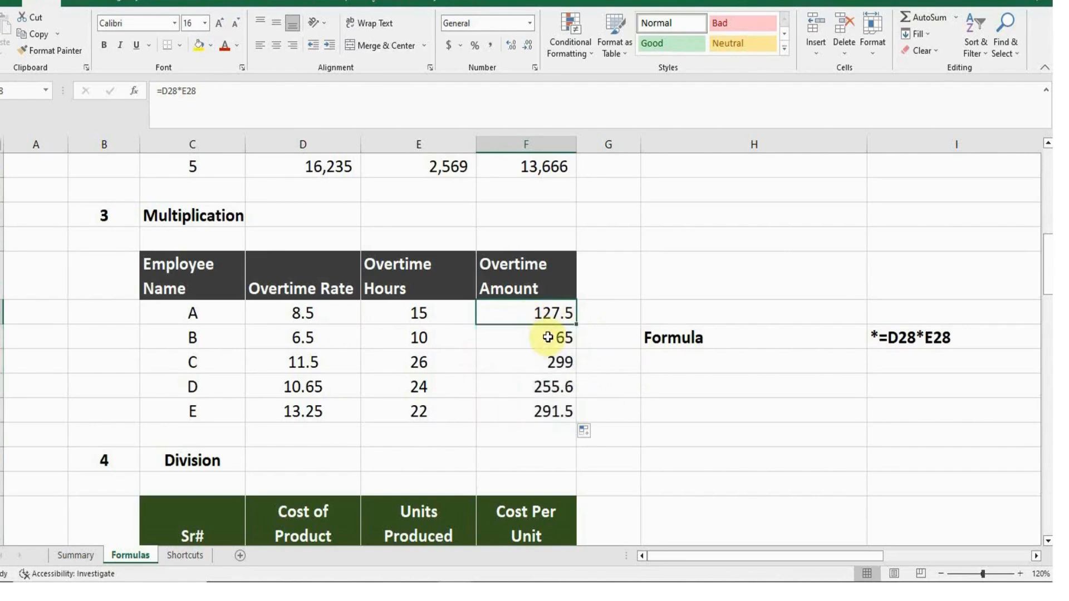
left_click(538, 336)
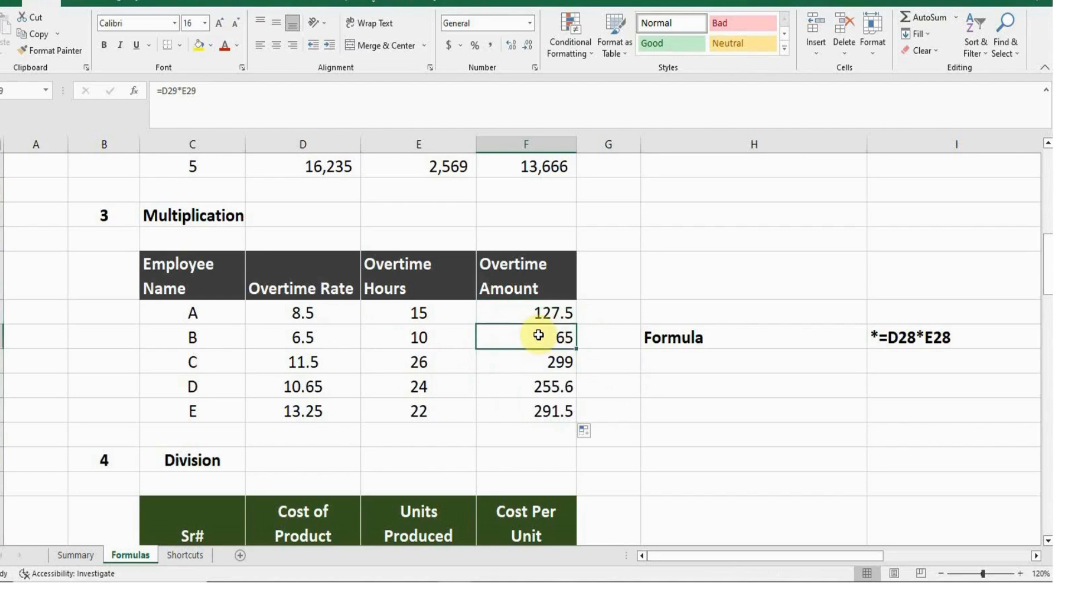
left_click(536, 362)
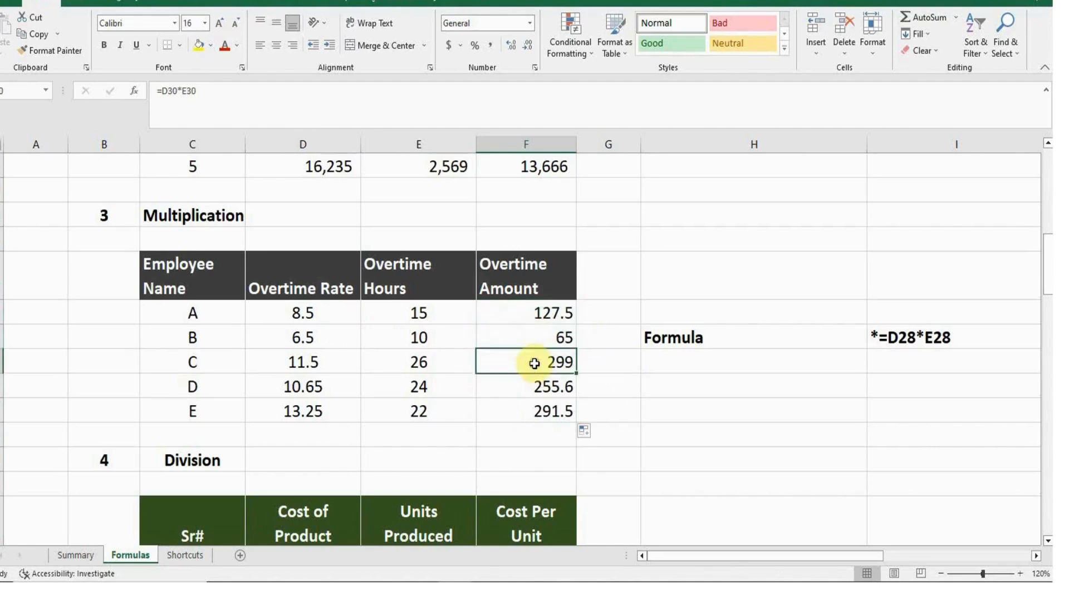
left_click(530, 316)
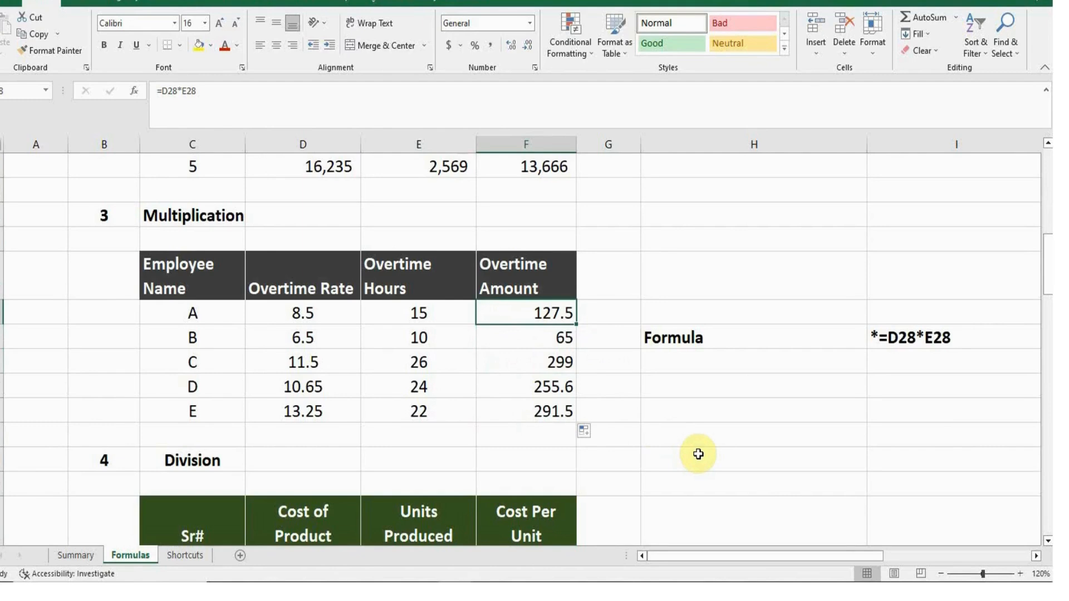
Inspect the cell references in F28's multiplication formula and compare them with the formula note in column I.
key("F2")
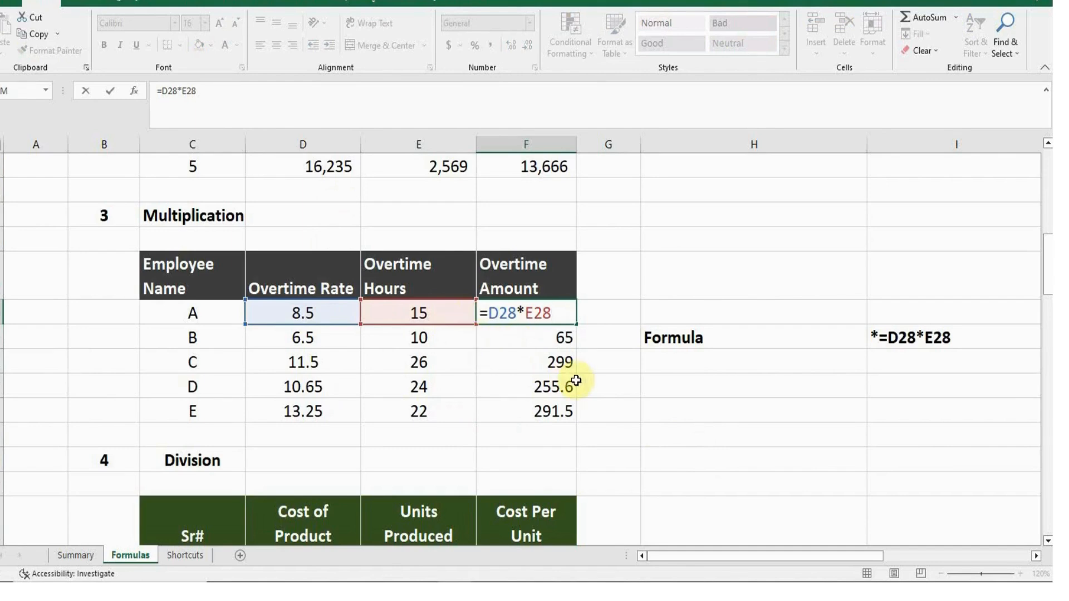
key("Return")
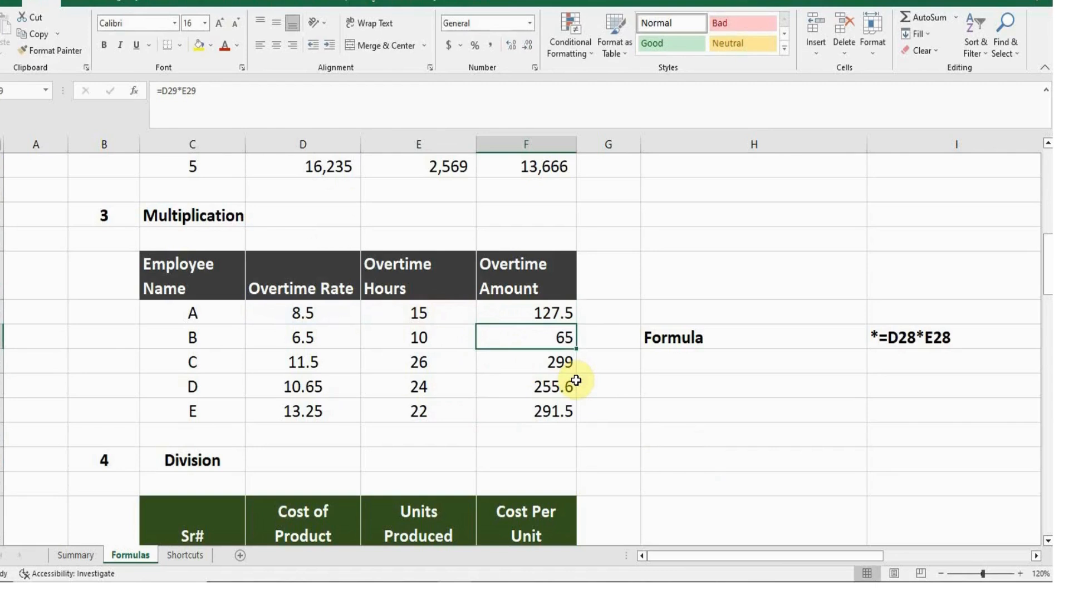
key("Up")
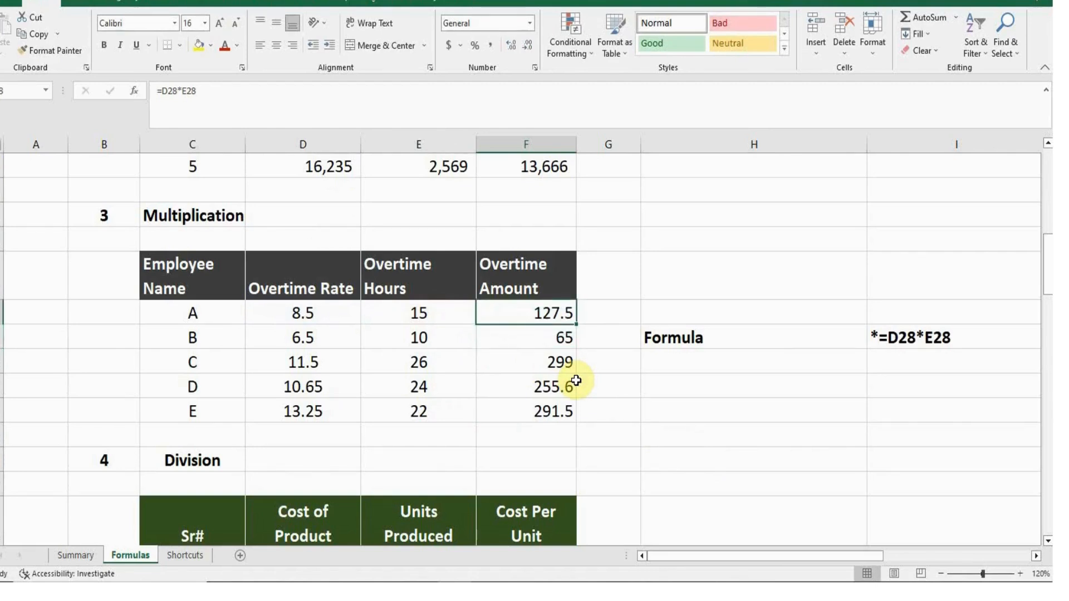
left_click(746, 336)
left_click(902, 337)
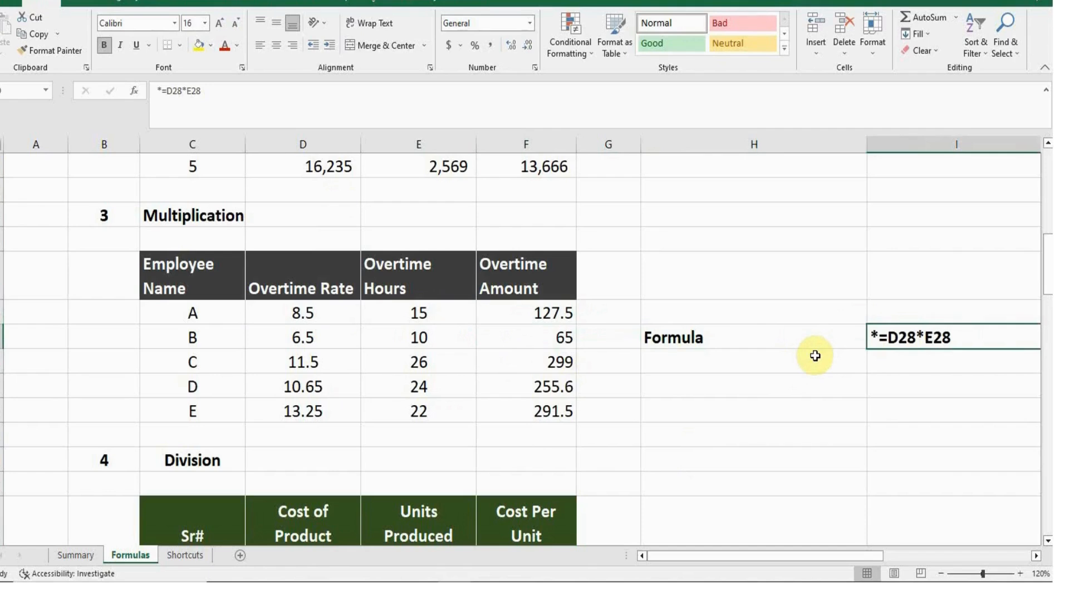
Go to the Division section and examine its column headings and the first product's cost, units and cost-per-unit cells.
key("Left")
key("Left")
key("Left")
key("Left")
key("Left")
key("Left")
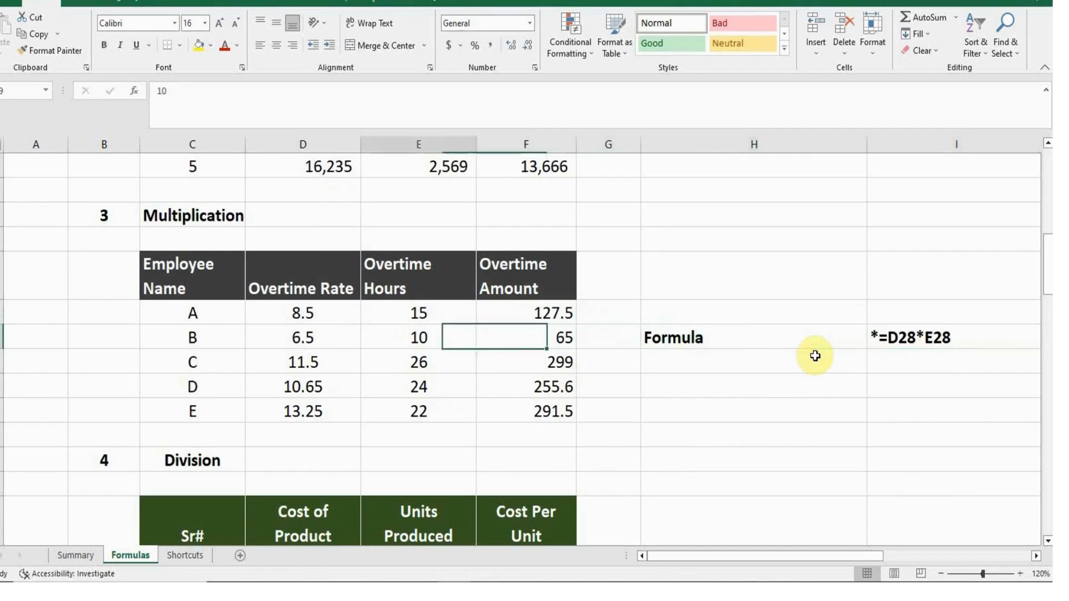
key("Left")
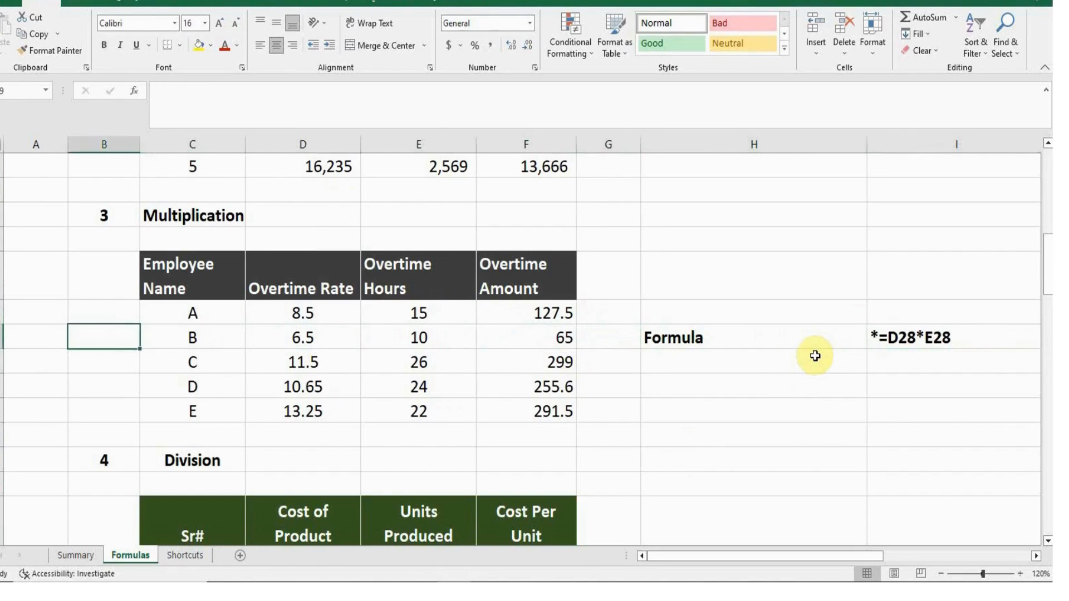
key("Down")
key("Down")
key("Down")
key("Down")
key("Down")
key("Down")
key("Down")
key("Down")
key("Down")
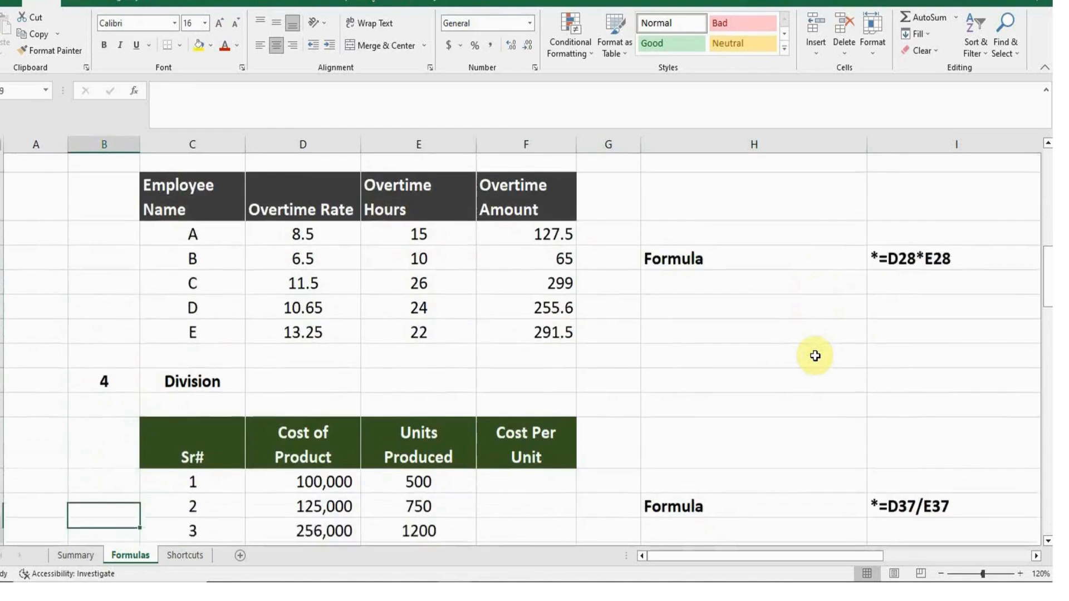
key("Down")
key("Down")
key("Down")
key("Down")
key("Down")
key("Down")
key("Down")
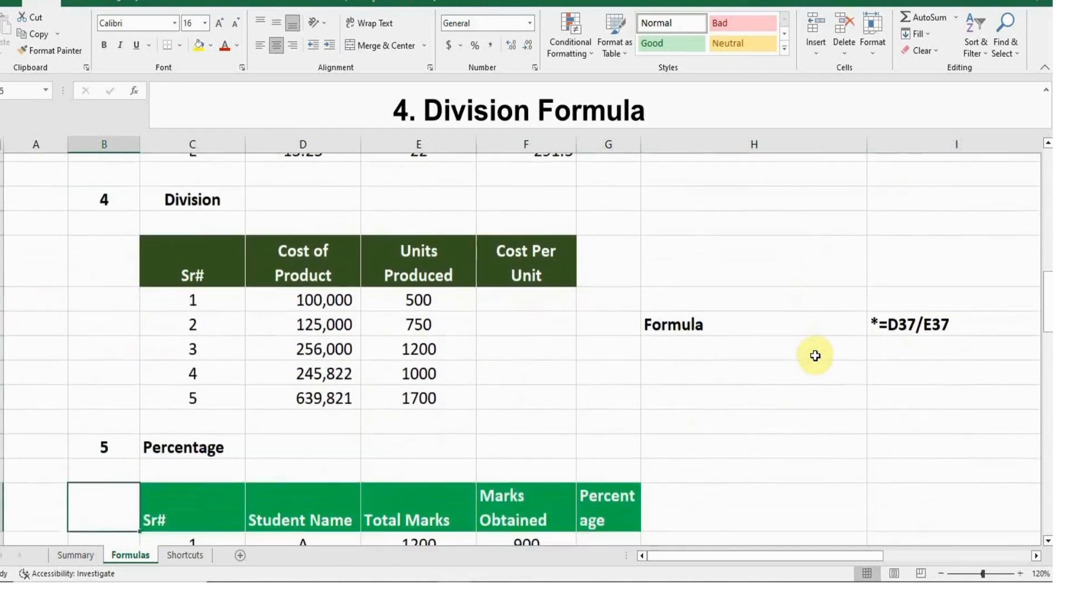
key("Up")
key("Up")
key("Up")
key("Up")
key("Up")
key("Up")
key("Up")
key("Up")
key("Up")
key("Up")
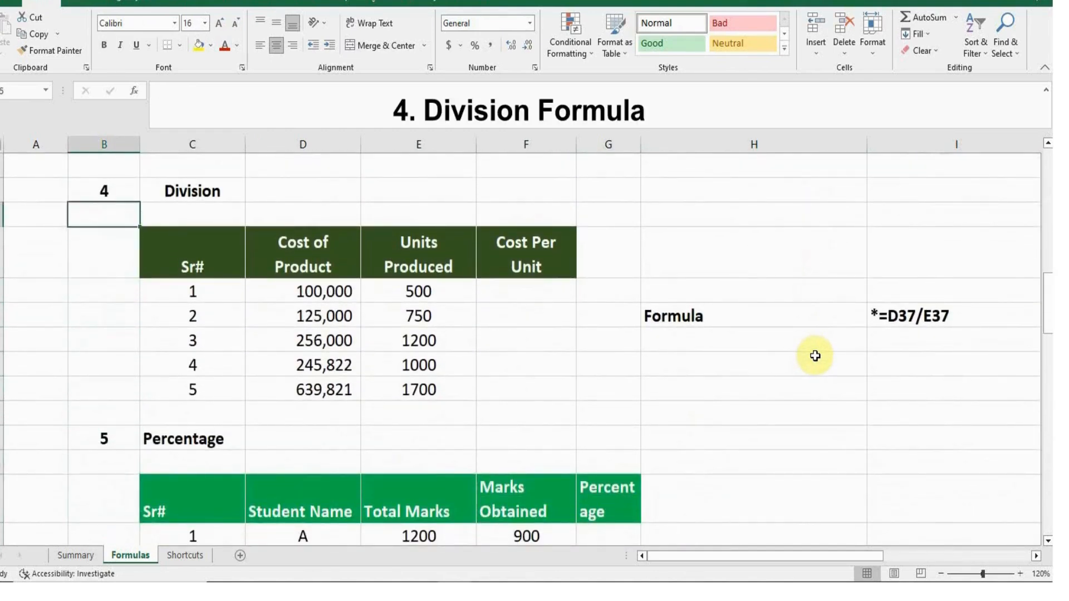
key("Right")
key("Down")
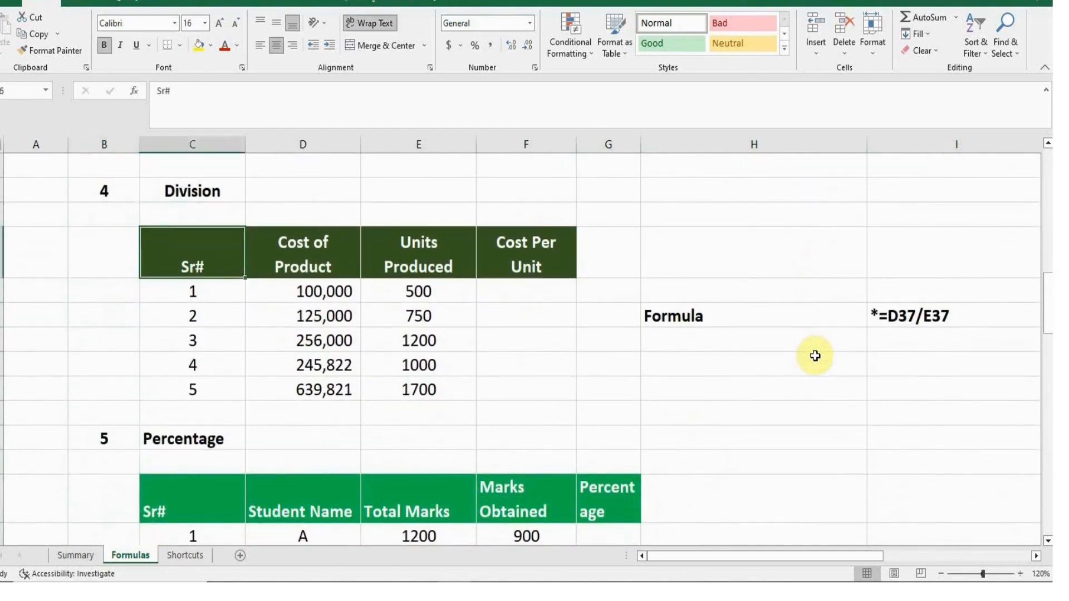
key("Right")
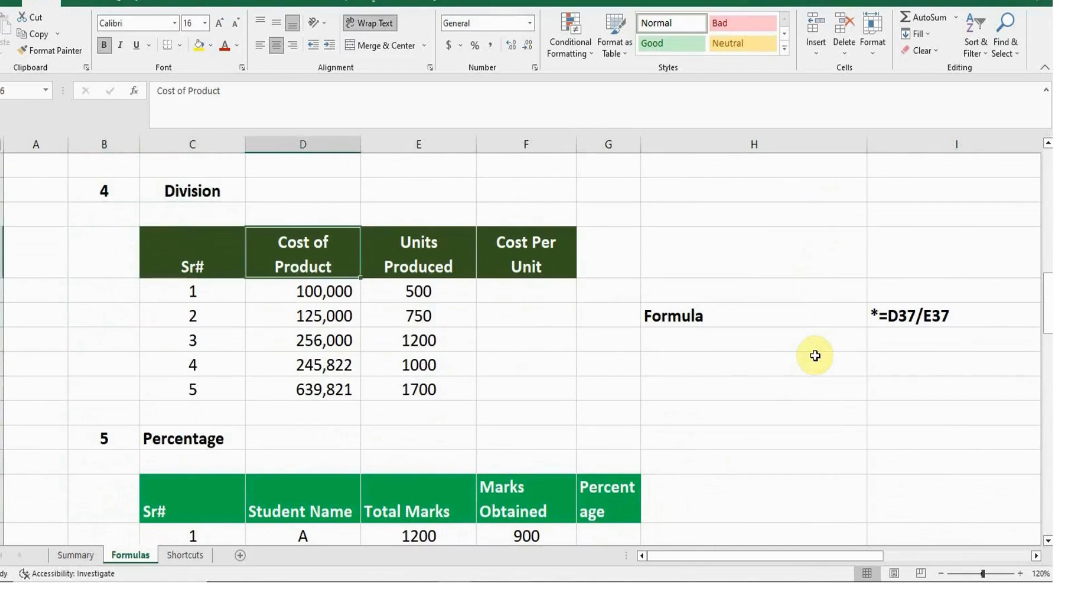
key("Right")
key("Right")
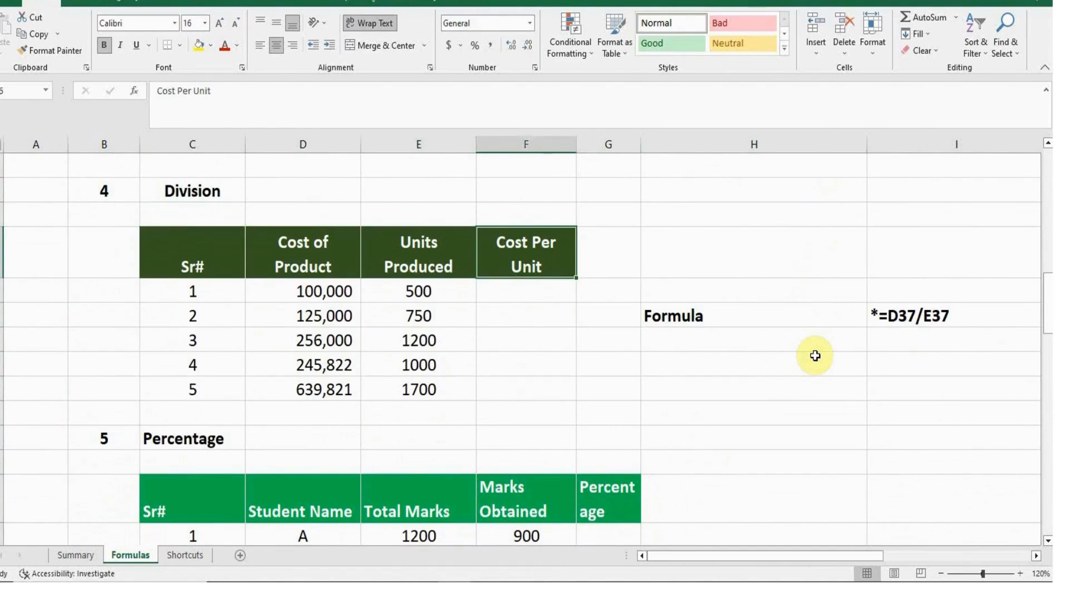
key("Down")
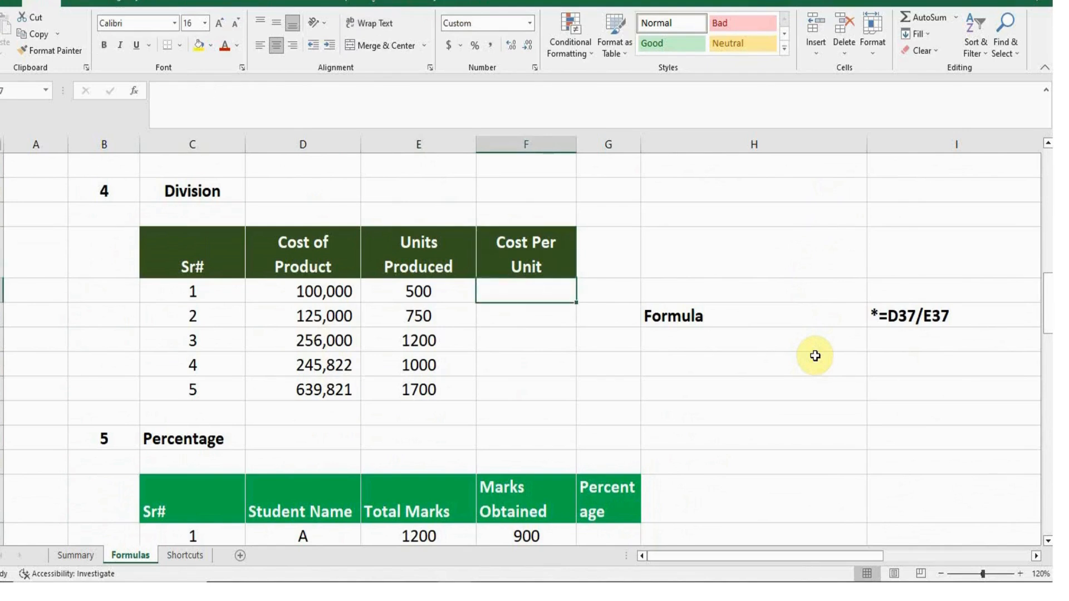
left_click(322, 290)
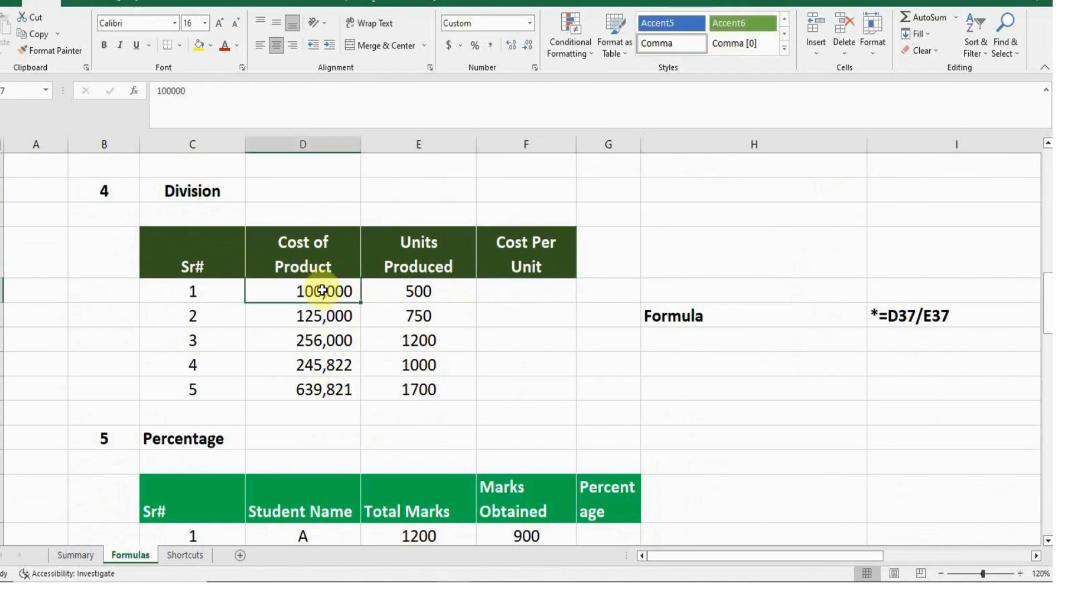
left_click(429, 294)
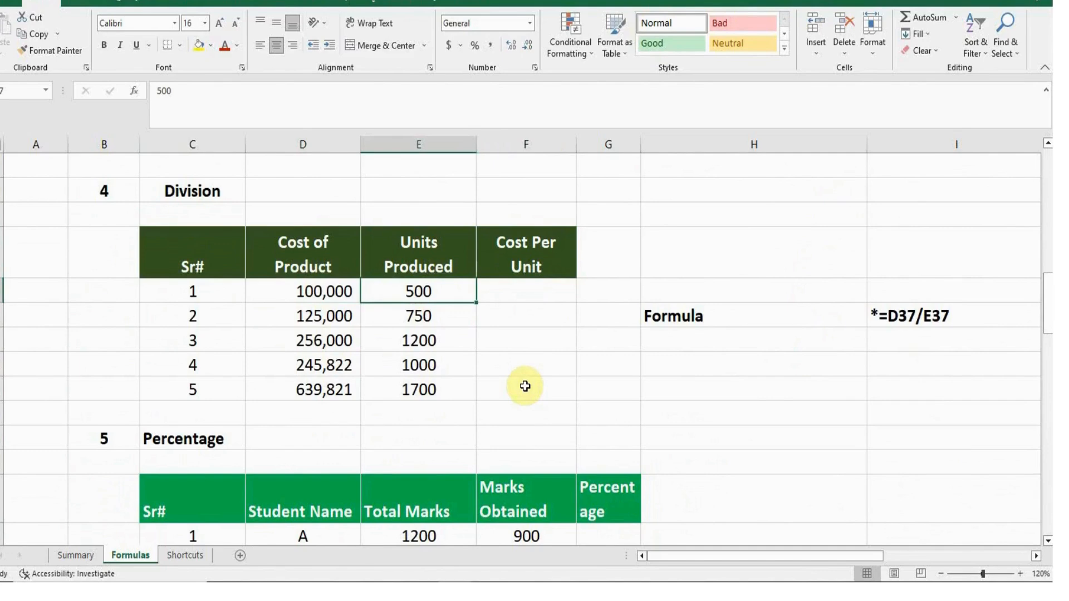
Calculate the first cost per unit by entering =D37/E37 in cell F37, dividing Cost of Product by Units Produced.
left_click(498, 294)
type("=")
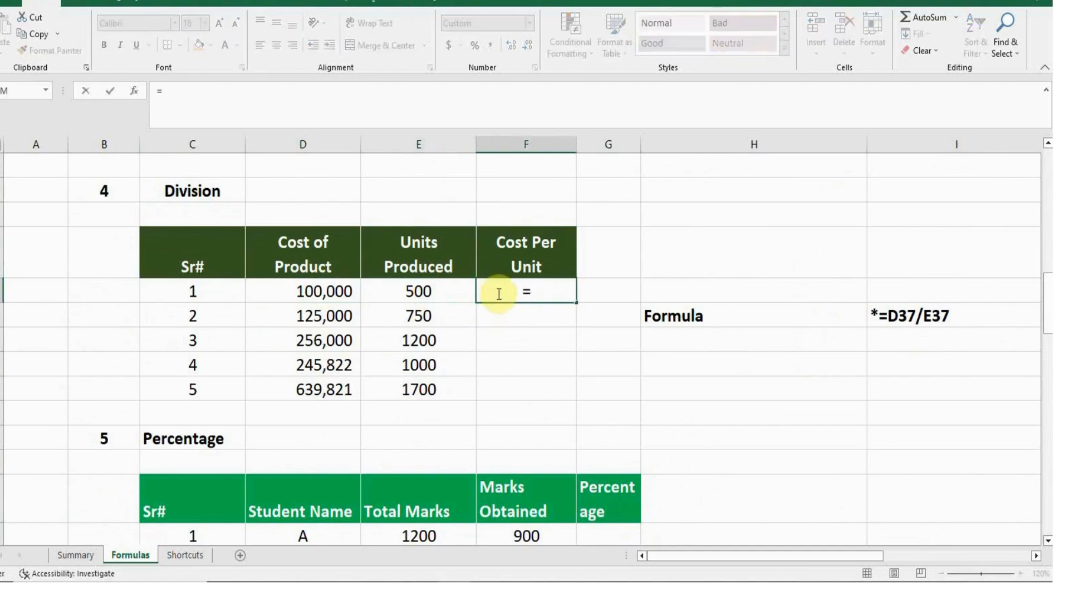
left_click(293, 289)
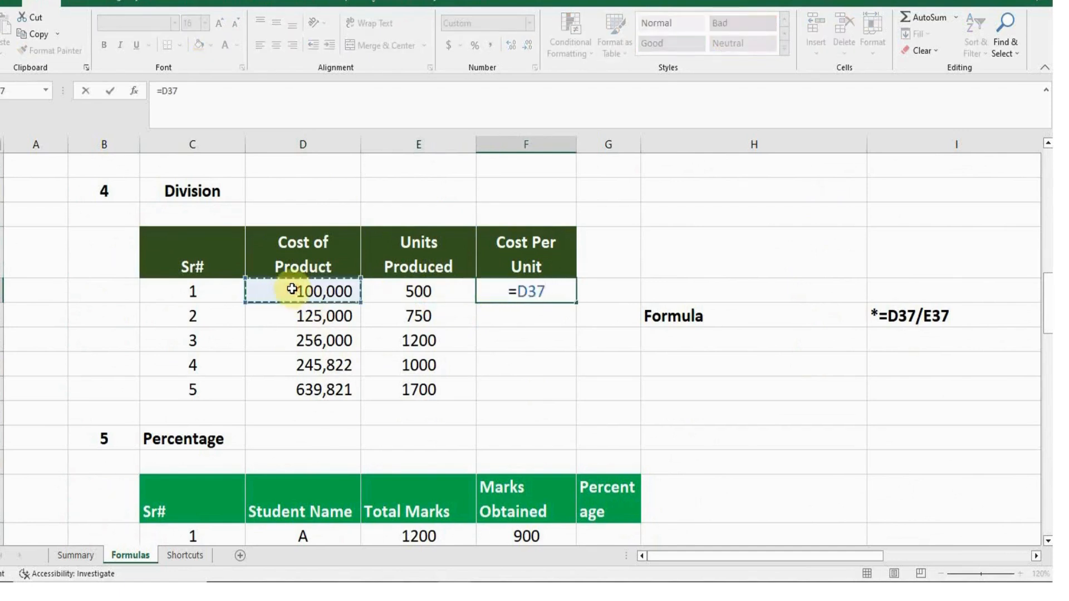
type("/")
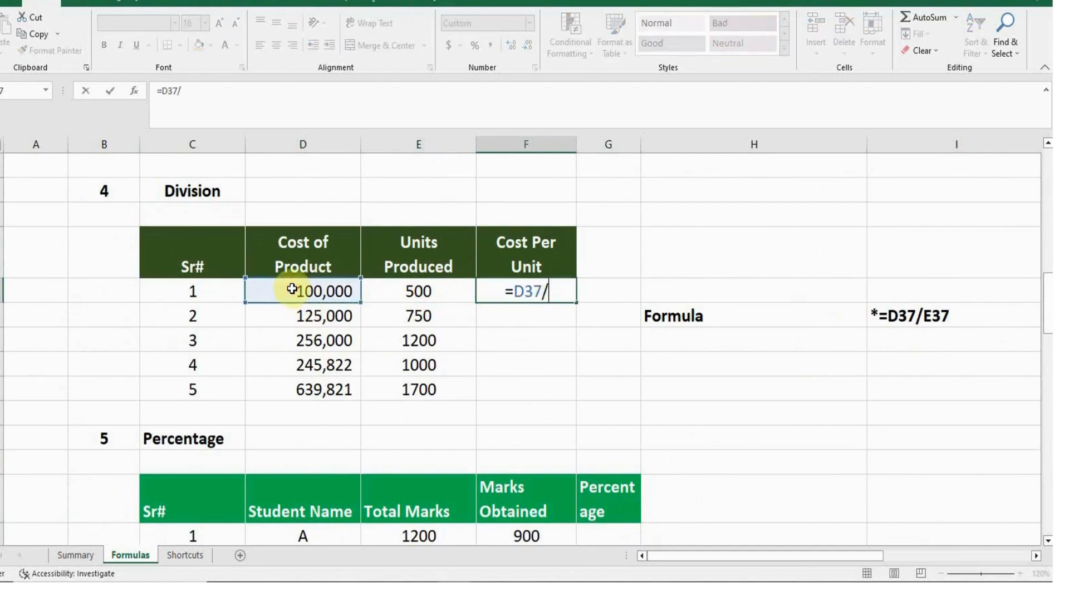
left_click(423, 291)
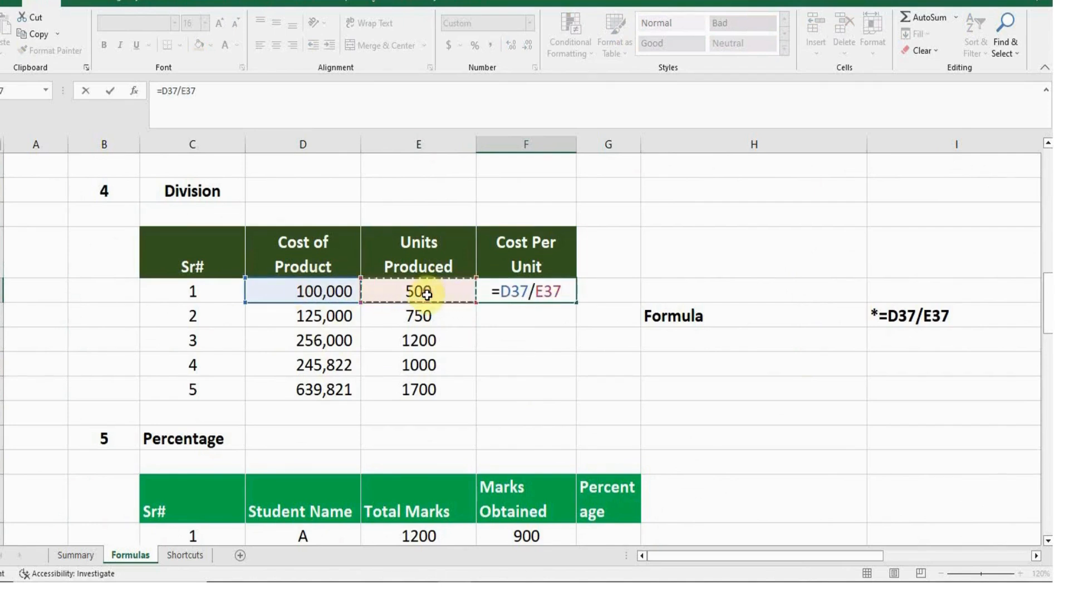
key("Return")
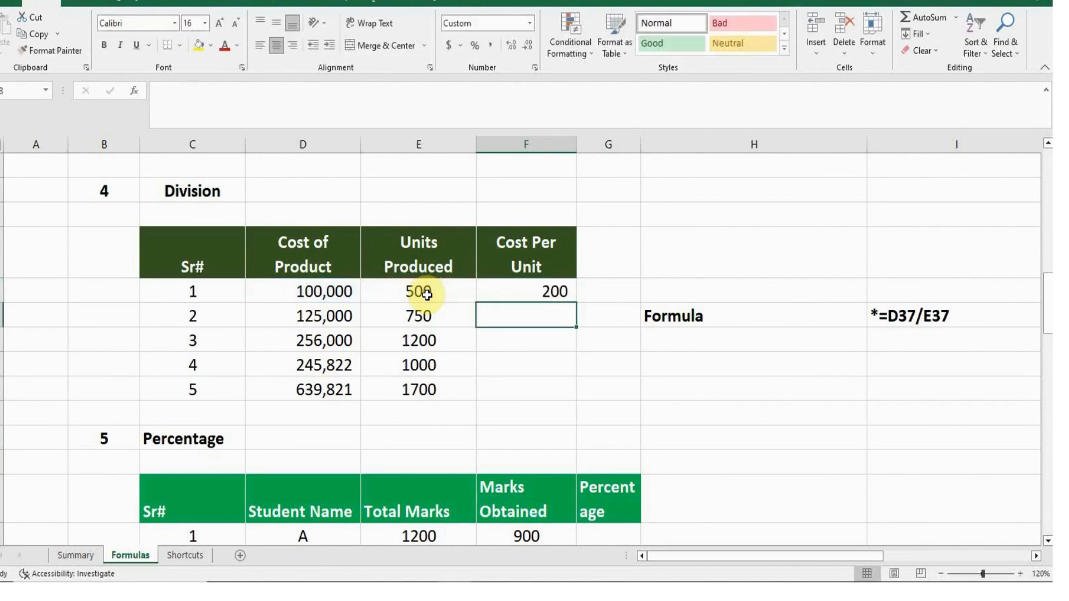
key("Up")
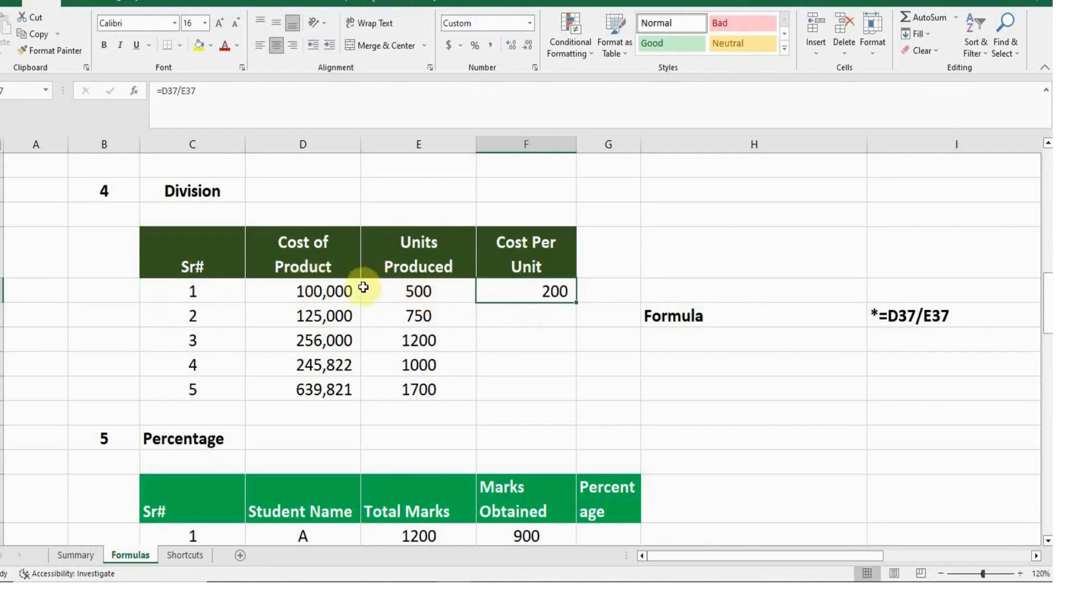
Fill the cost-per-unit formula from F37 down through F41 and check the copied formula in F38.
left_click(423, 292)
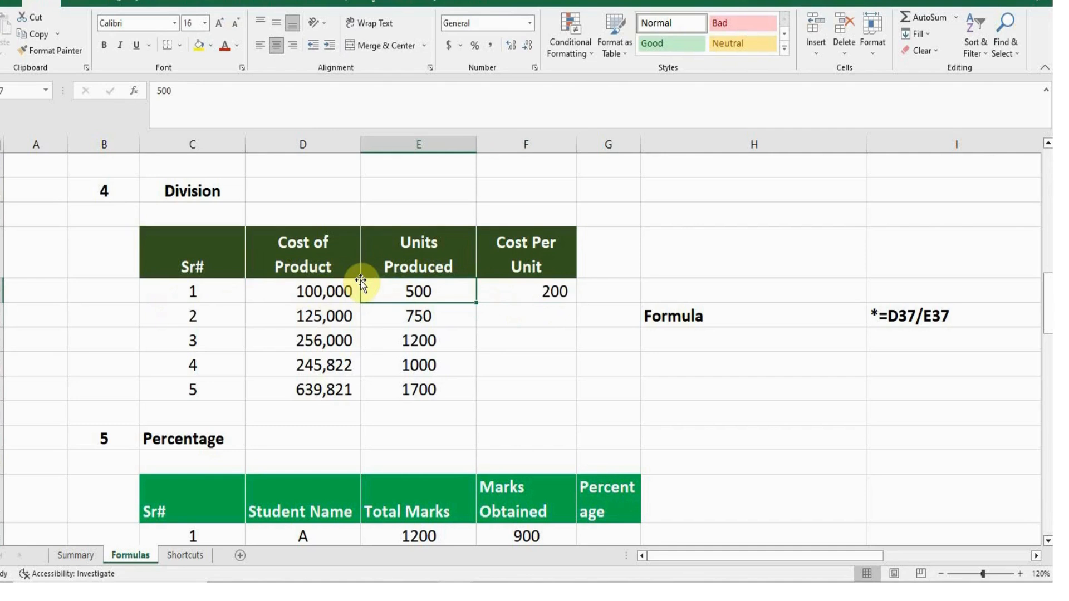
key("Right")
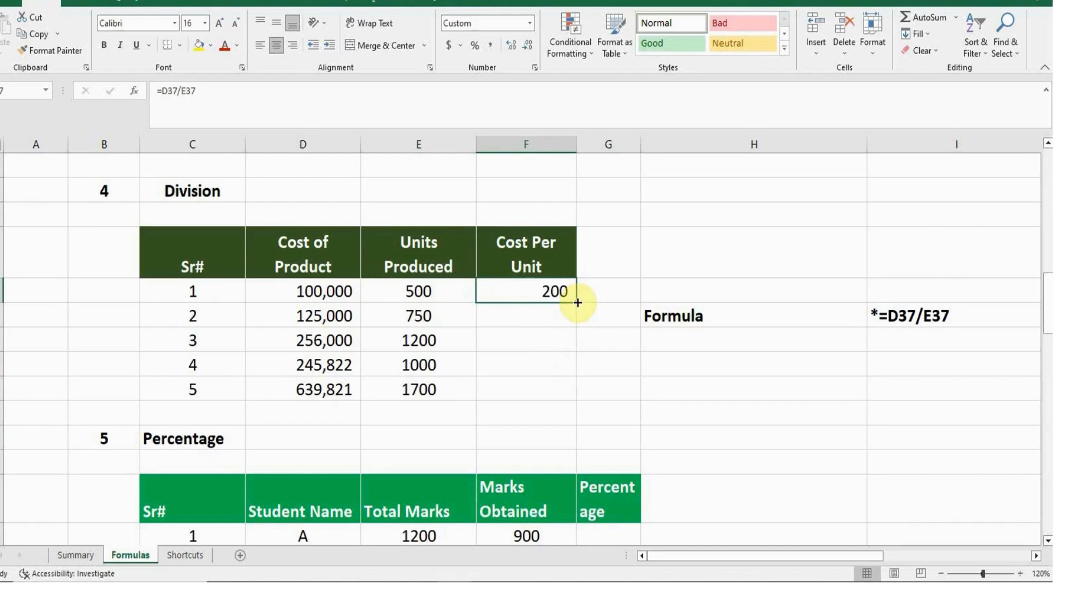
left_click_drag(578, 303, 573, 396)
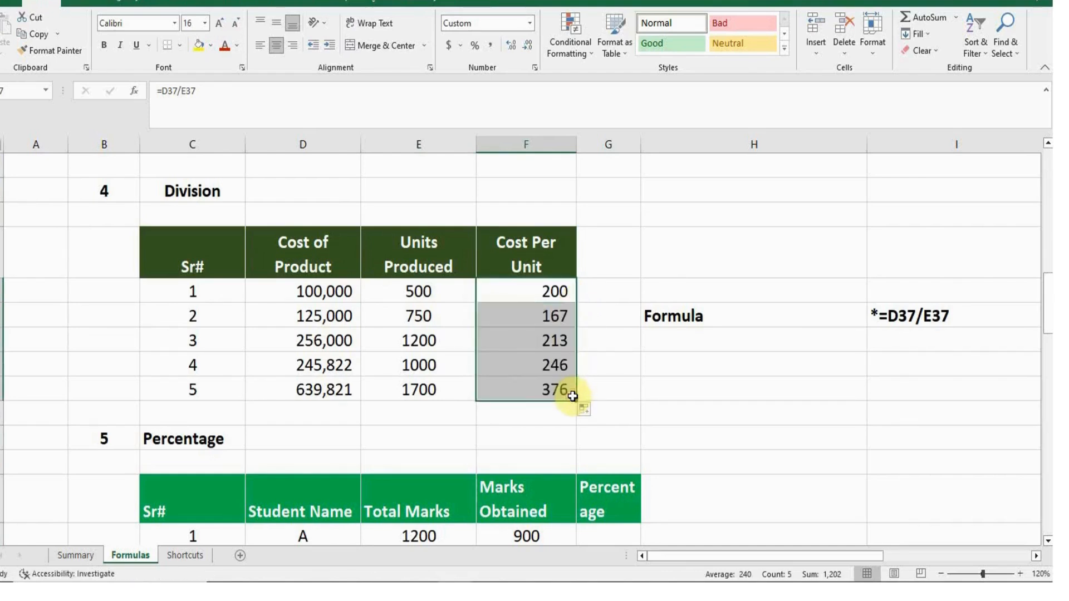
left_click(515, 307)
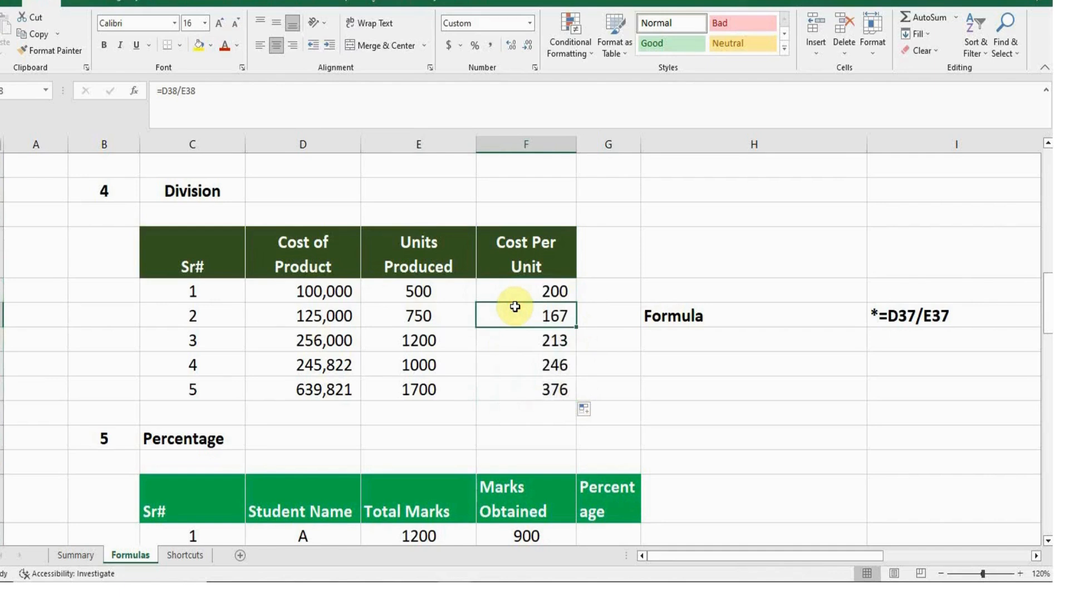
Inspect the division formula note in cell I38, and return to column B.
key("Right")
key("Right")
key("Right")
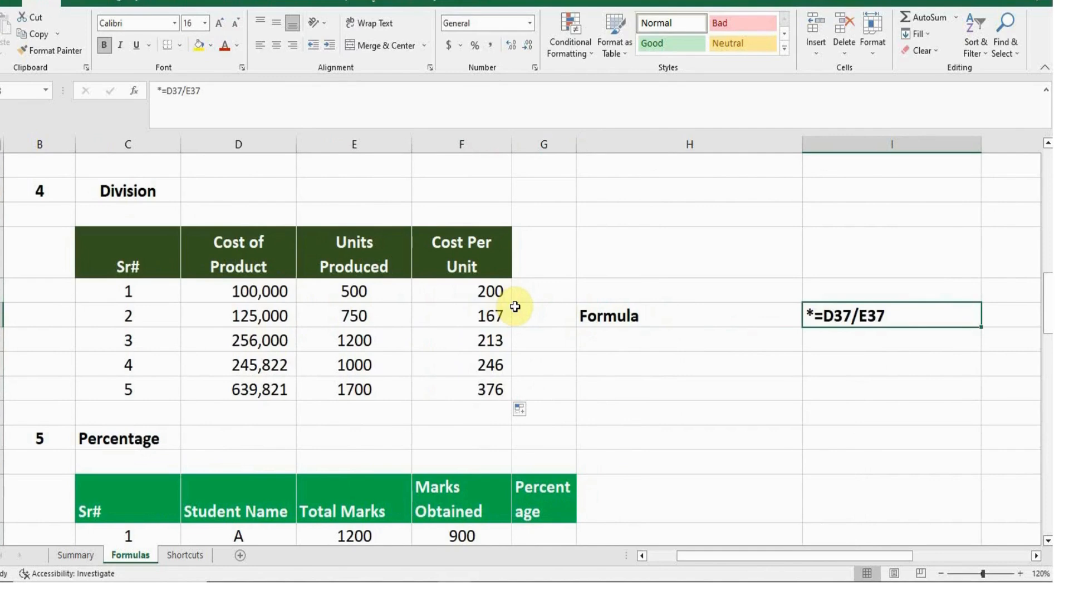
key("Left")
key("Left")
key("Left")
key("Left")
key("Left")
key("Left")
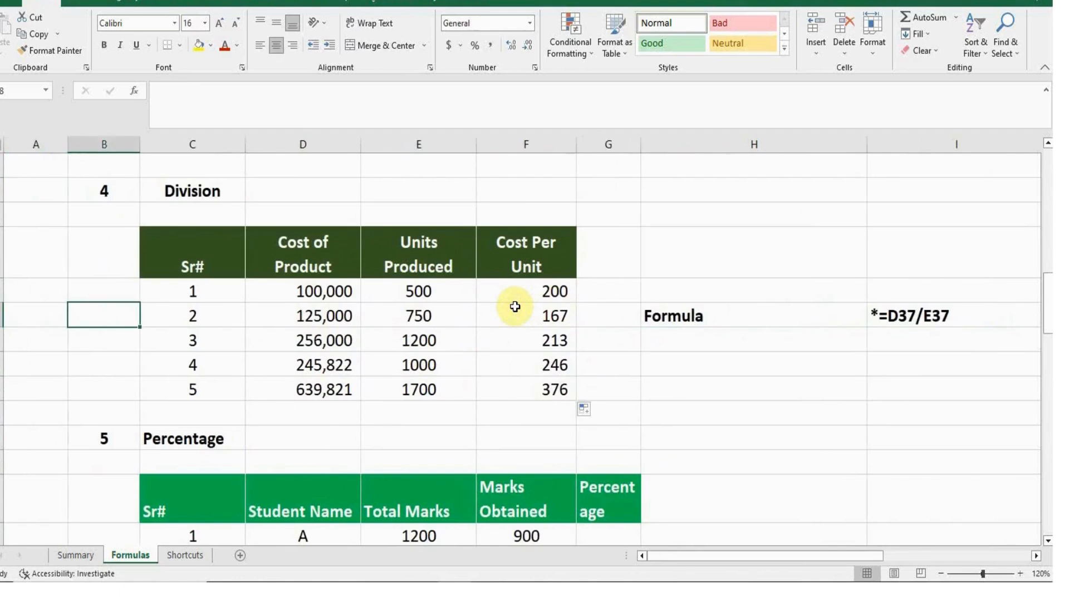
Go to the Percentage section and examine its column headings from Sr# through Total Marks, Marks Obtained and Percentage.
key("Down")
key("Down")
key("Down")
key("Down")
key("Down")
key("Down")
key("Down")
key("Down")
key("Down")
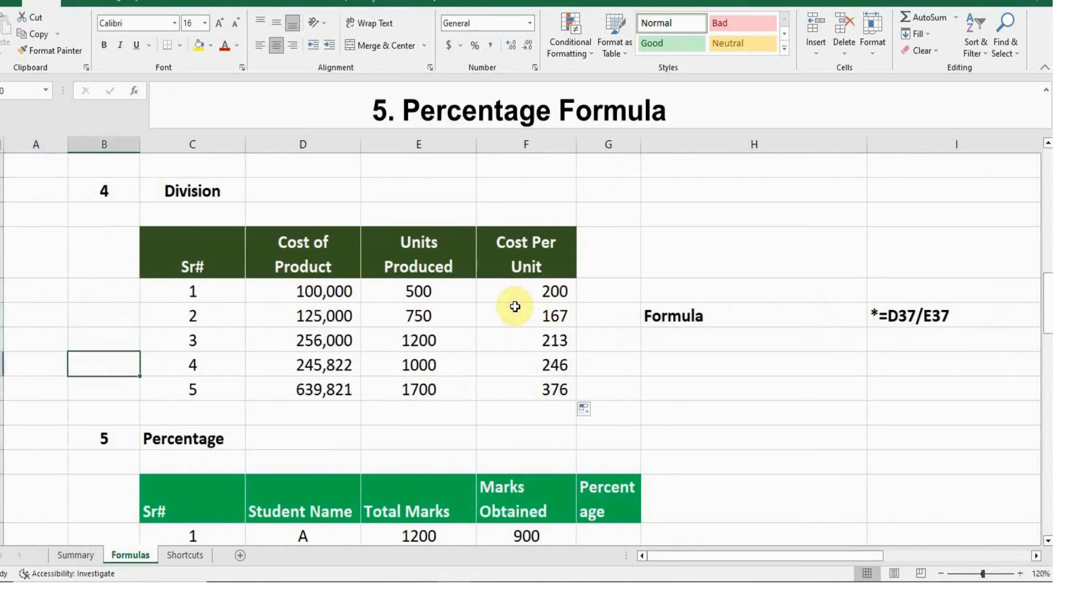
key("Down")
key("Down")
key("Down")
key("Down")
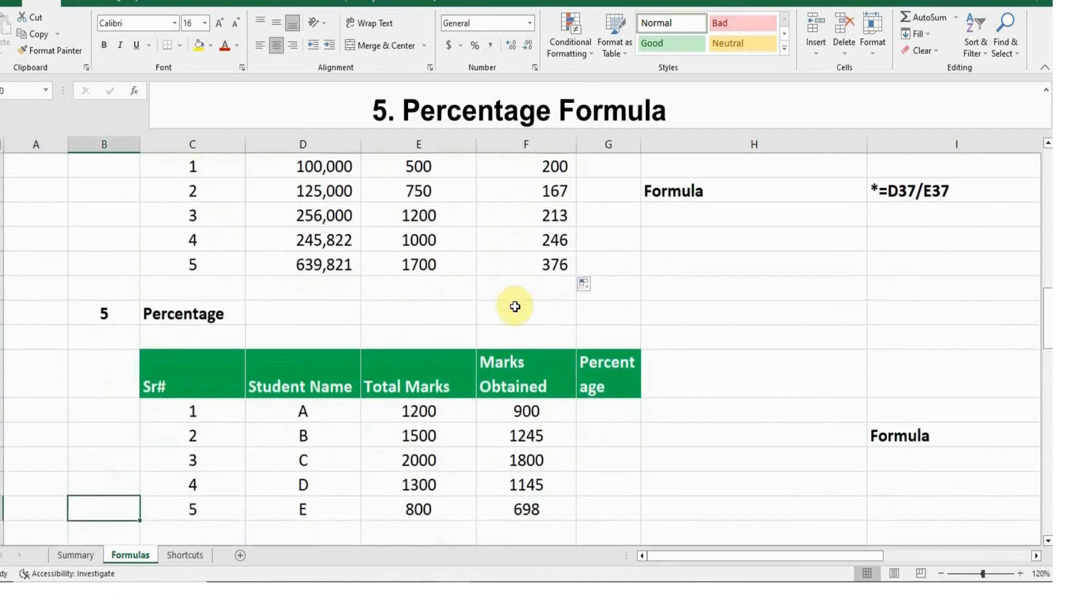
key("Up")
key("Up")
key("Up")
key("Up")
key("Up")
key("Up")
key("Up")
key("Up")
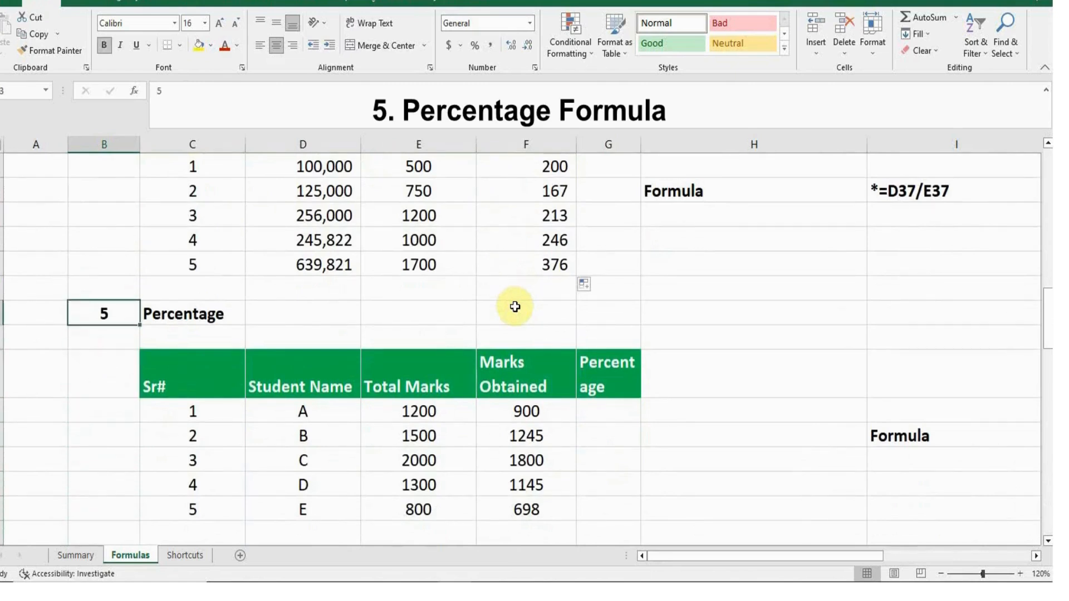
key("Right")
key("Down")
key("Down")
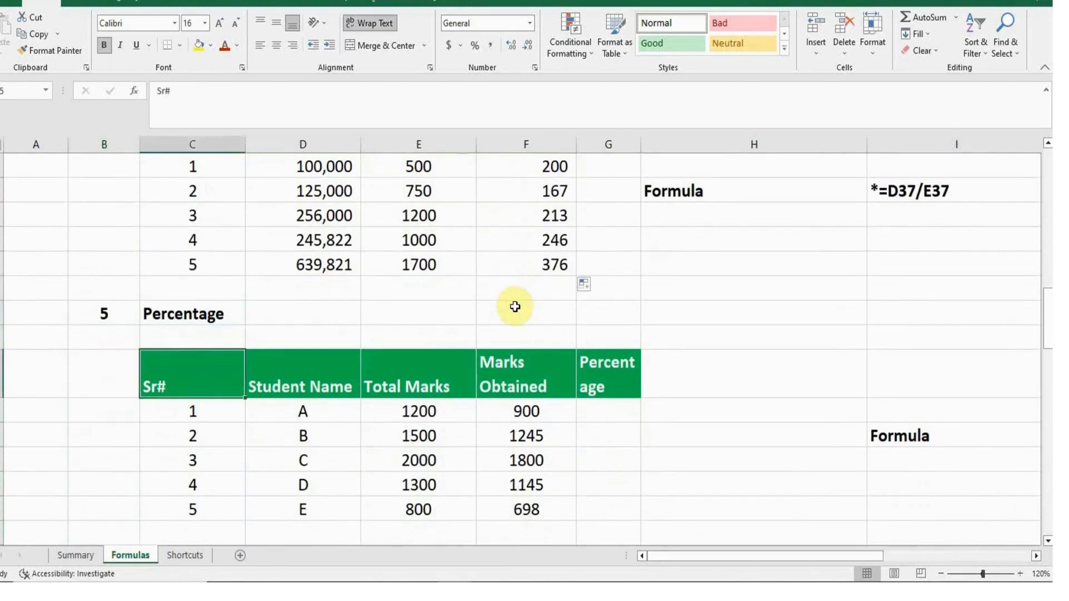
key("Right")
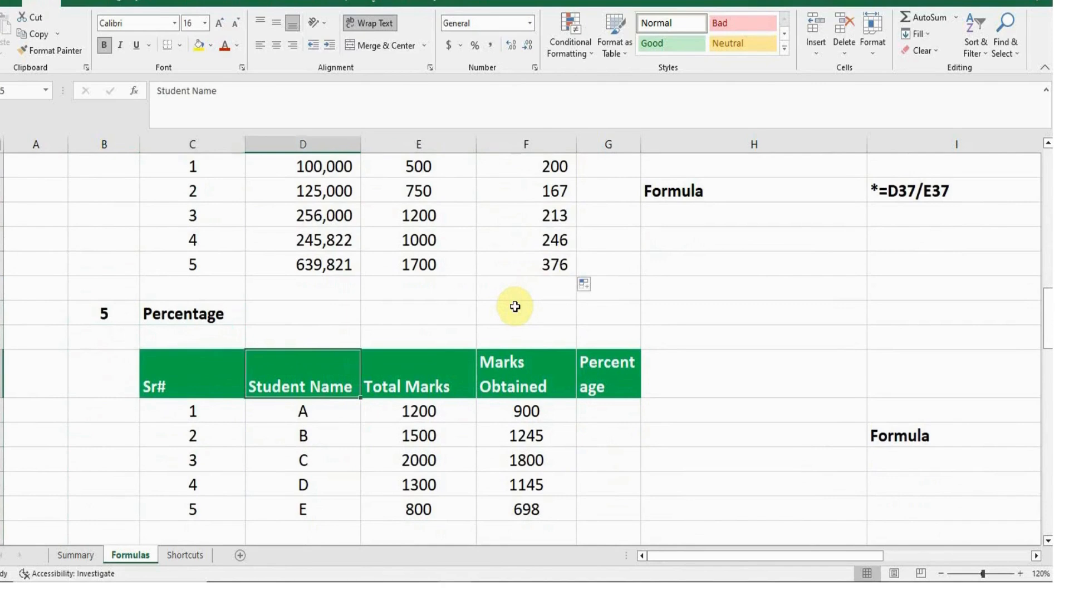
key("Right")
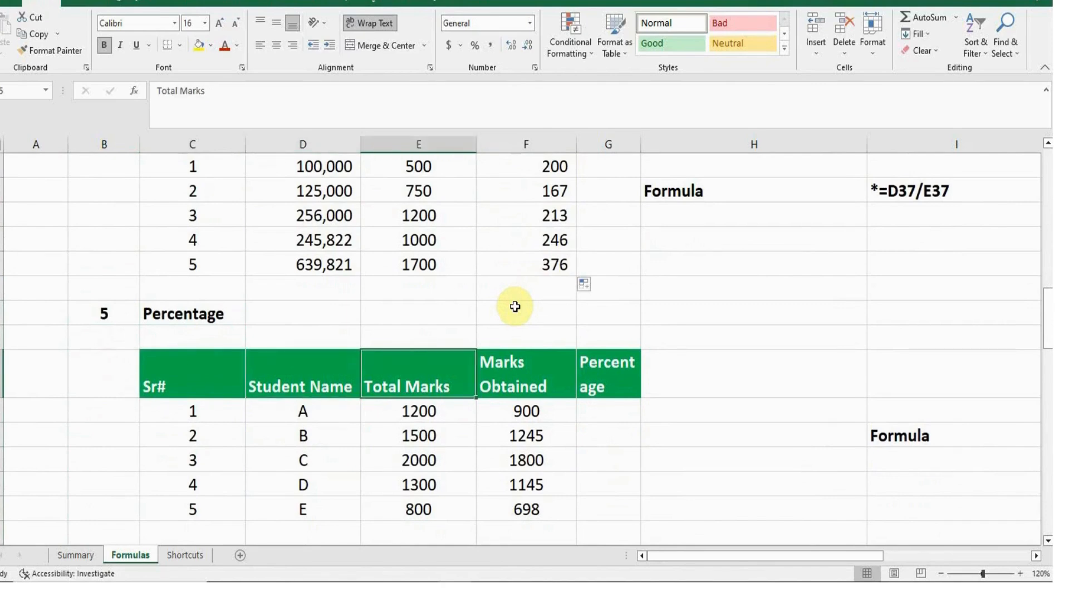
key("Right")
key("Right")
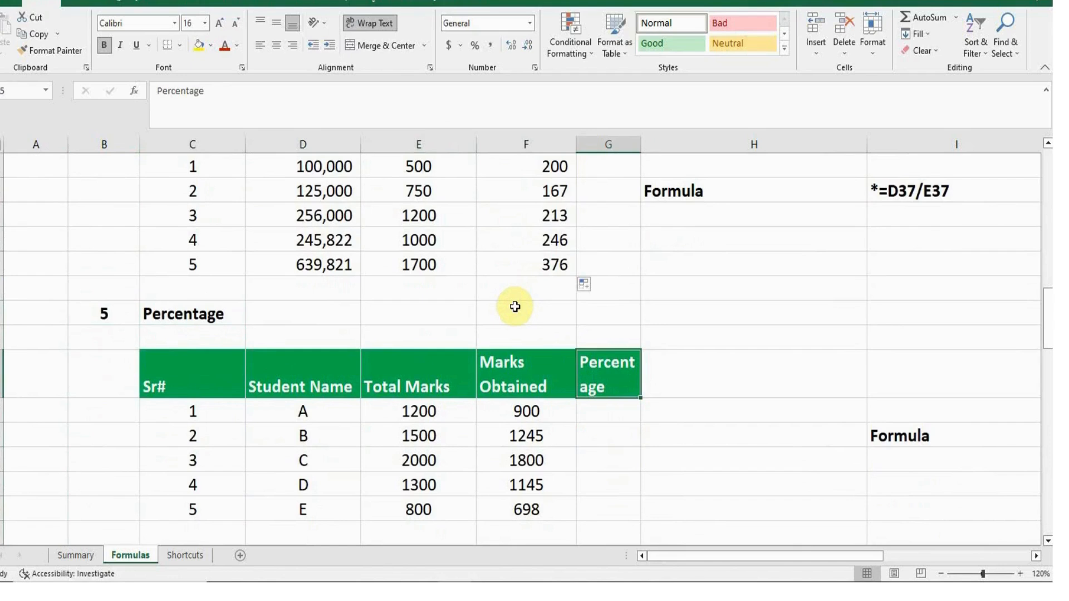
Calculate the first student's percentage by entering =F46/E46 in cell G46, dividing Marks Obtained by Total Marks.
key("Down")
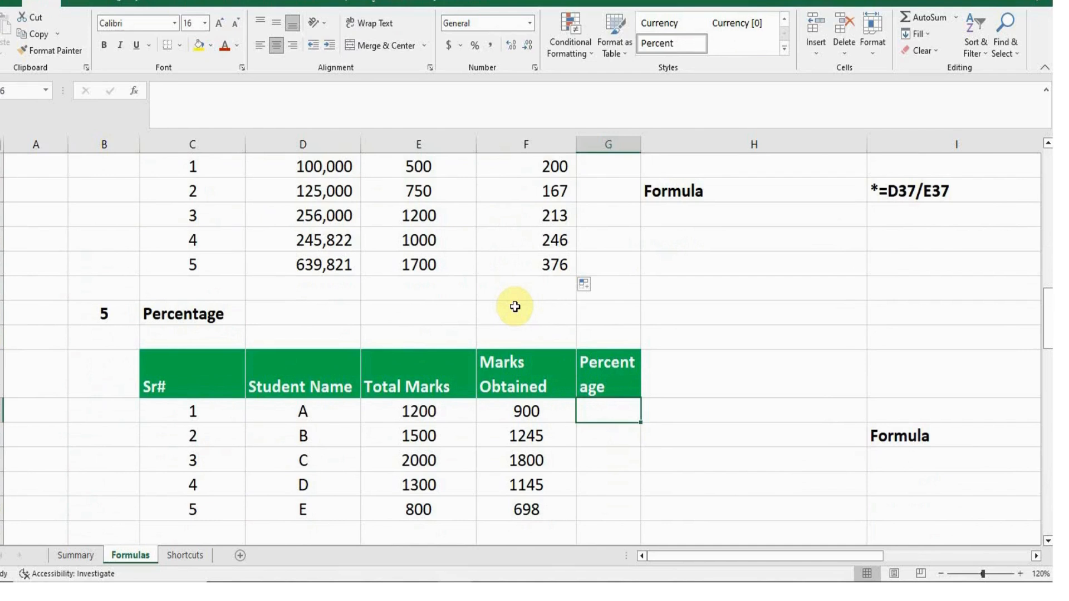
type("=")
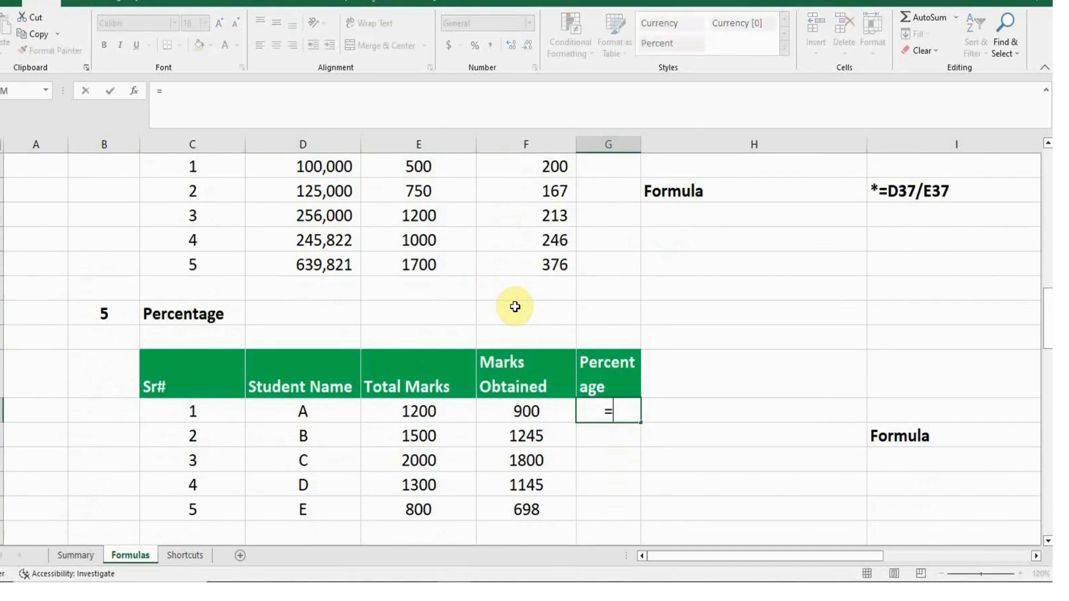
left_click(521, 412)
type("/")
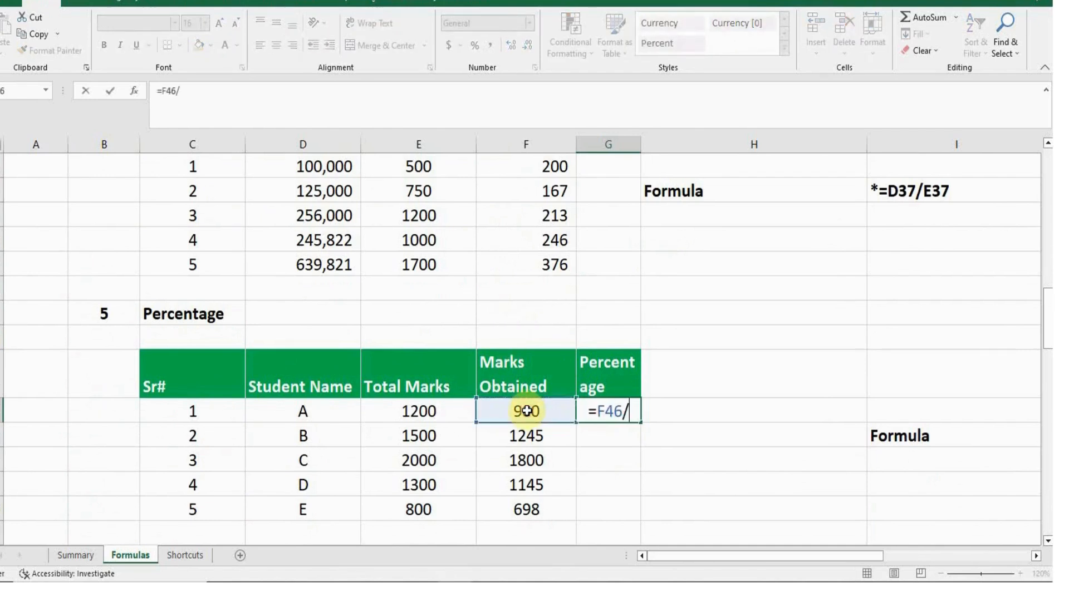
left_click(409, 411)
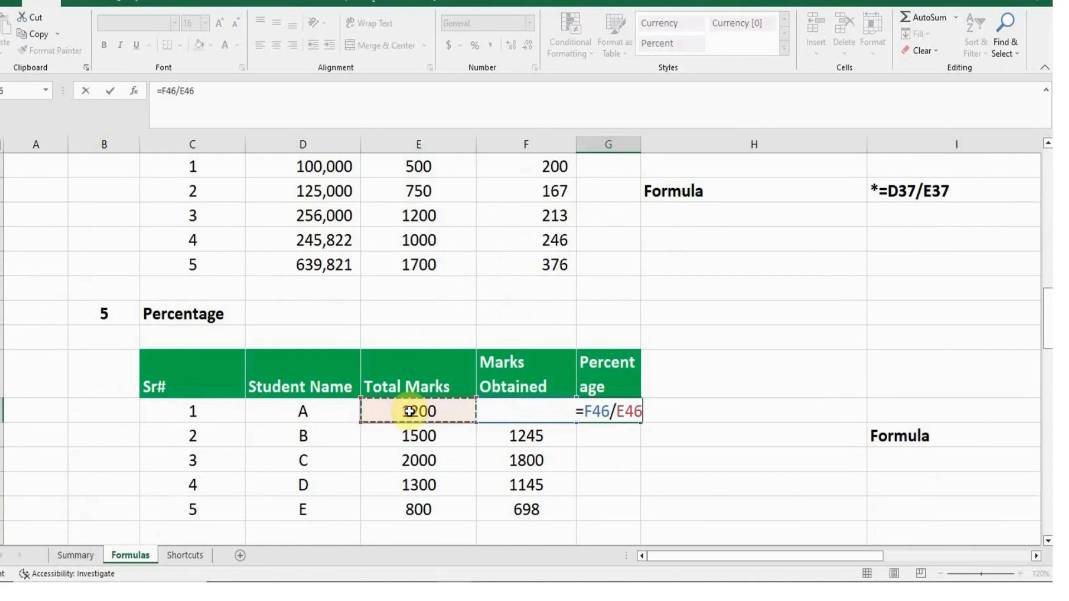
key("Return")
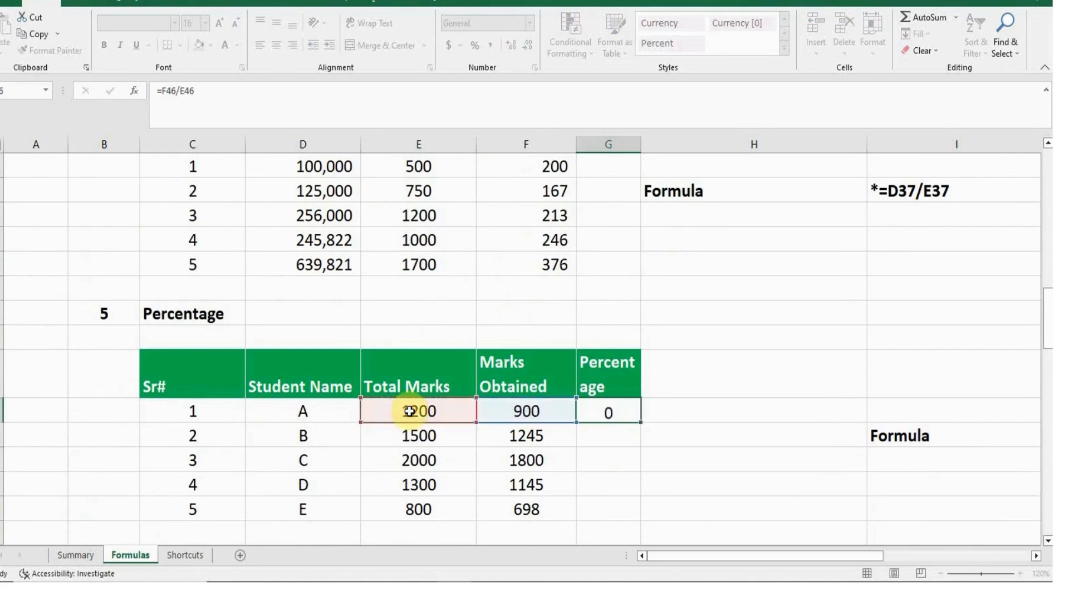
Format G46 as a percentage and fill its formula down through G50 for the remaining students.
key("Up")
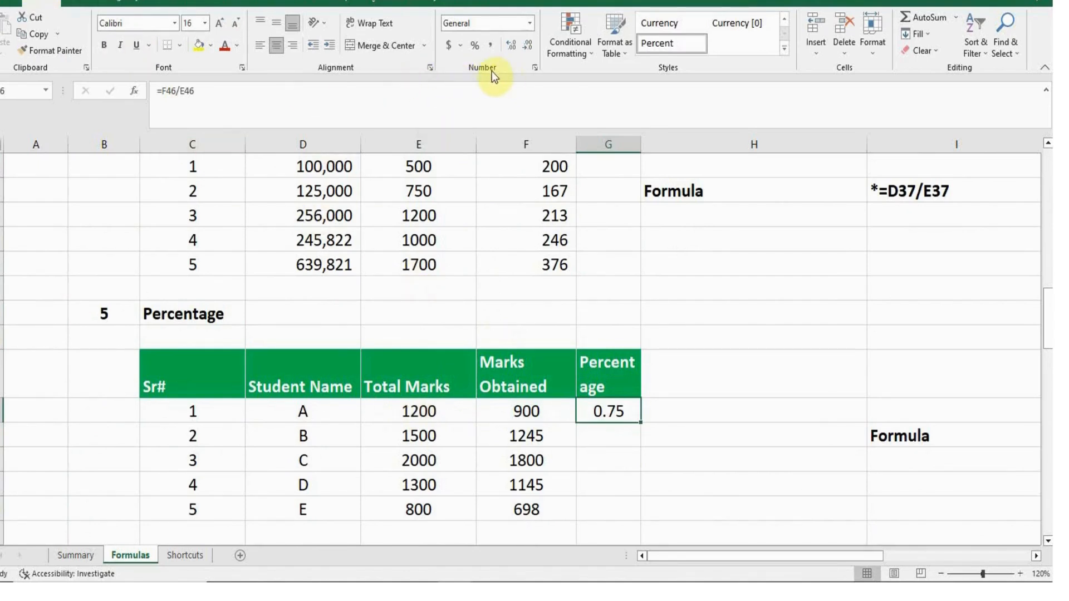
left_click(475, 46)
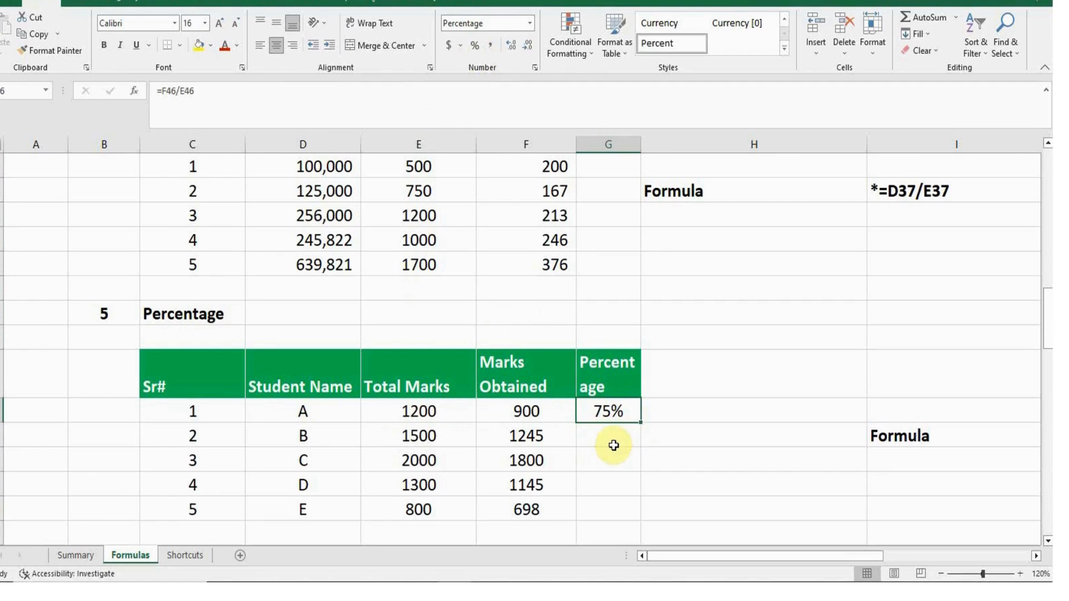
double_click(640, 423)
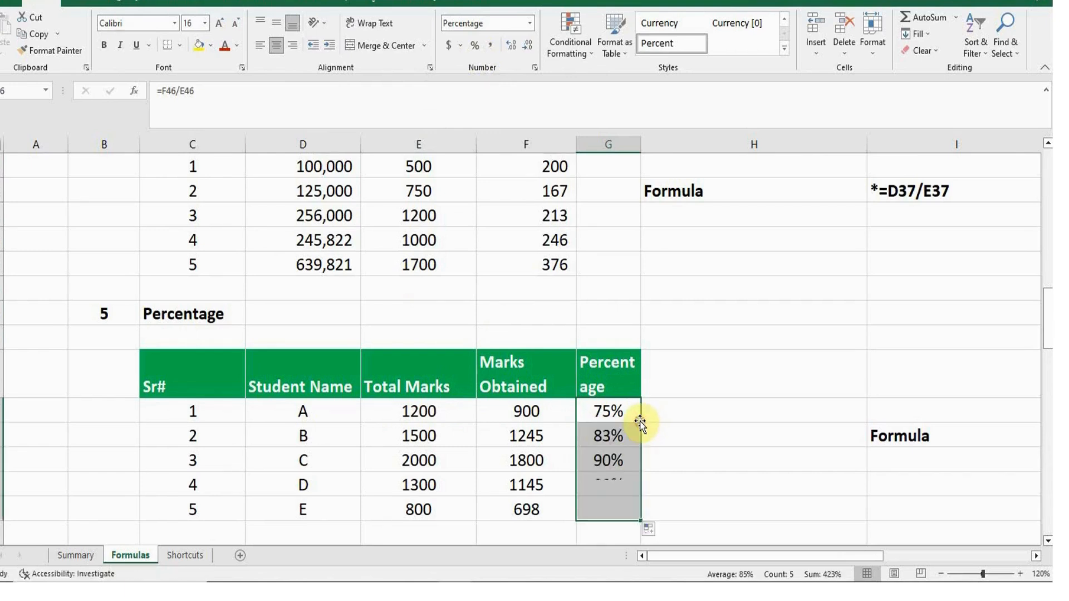
left_click(632, 411)
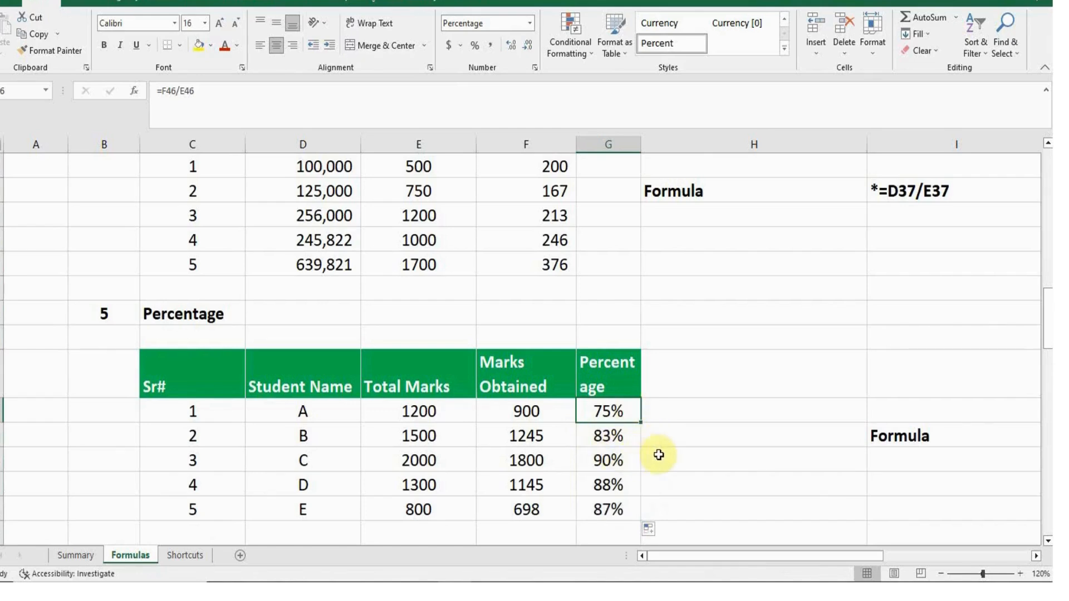
Inspect the percentage formula note in cell J47, and return to the start of the row.
left_click(650, 436)
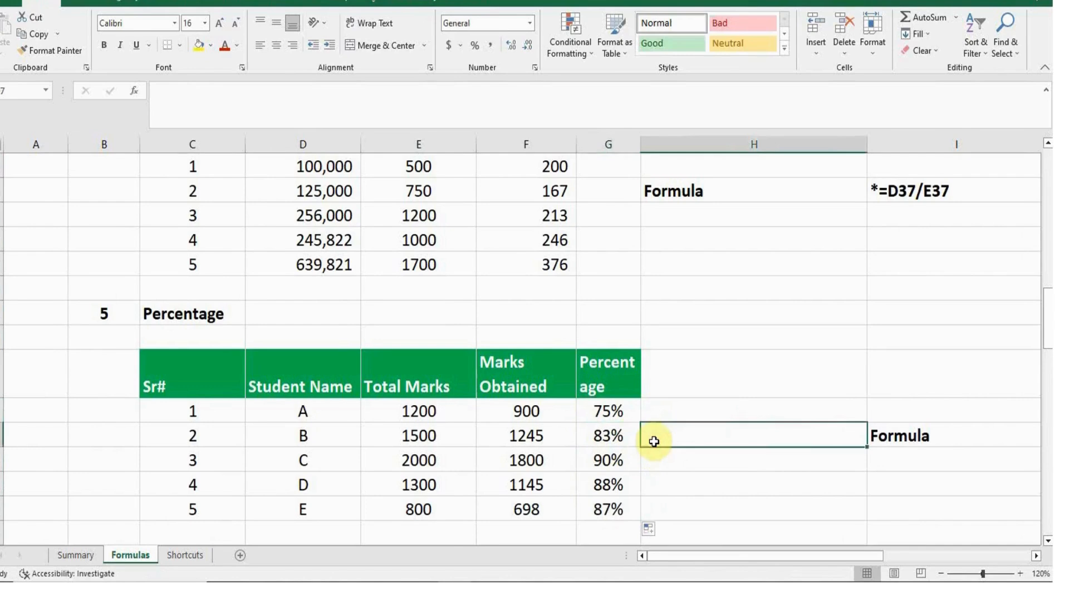
key("Right")
key("Right")
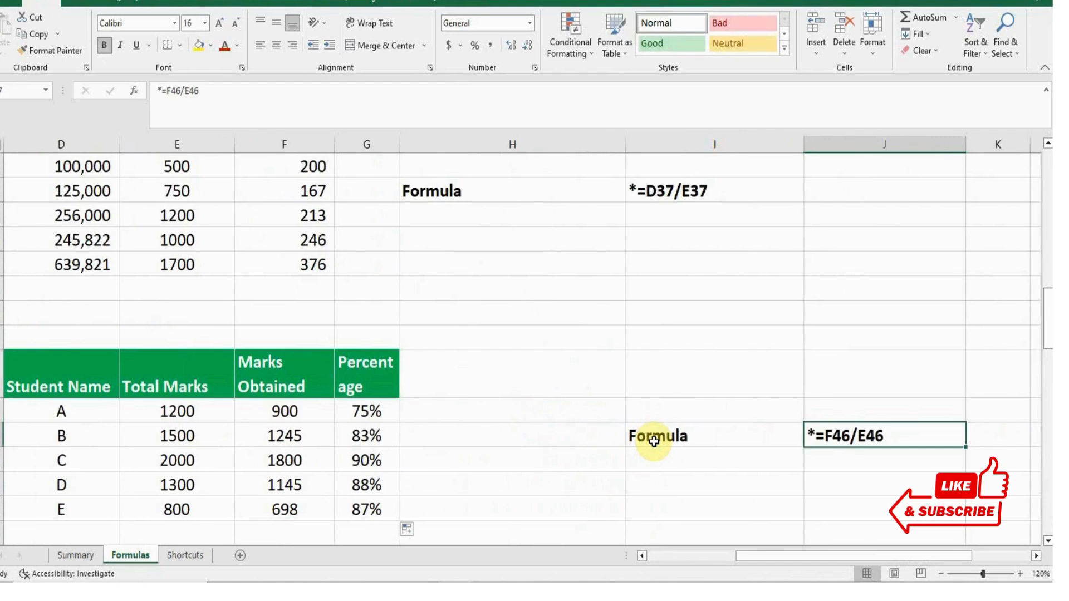
key("Left")
key("Left")
key("Left")
key("Left")
key("Left")
key("Left")
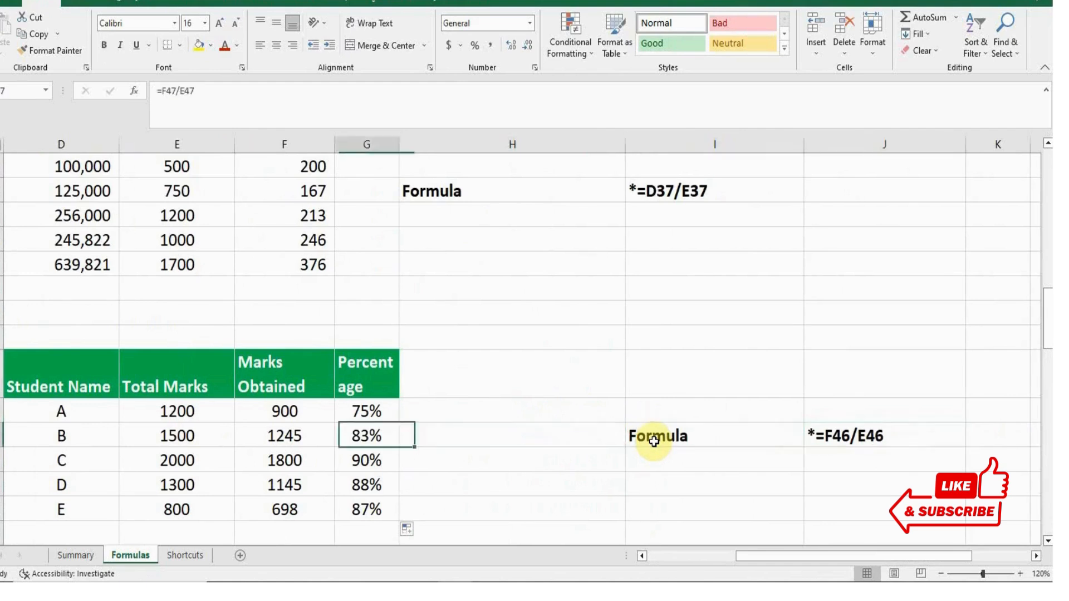
key("Left")
key("Left")
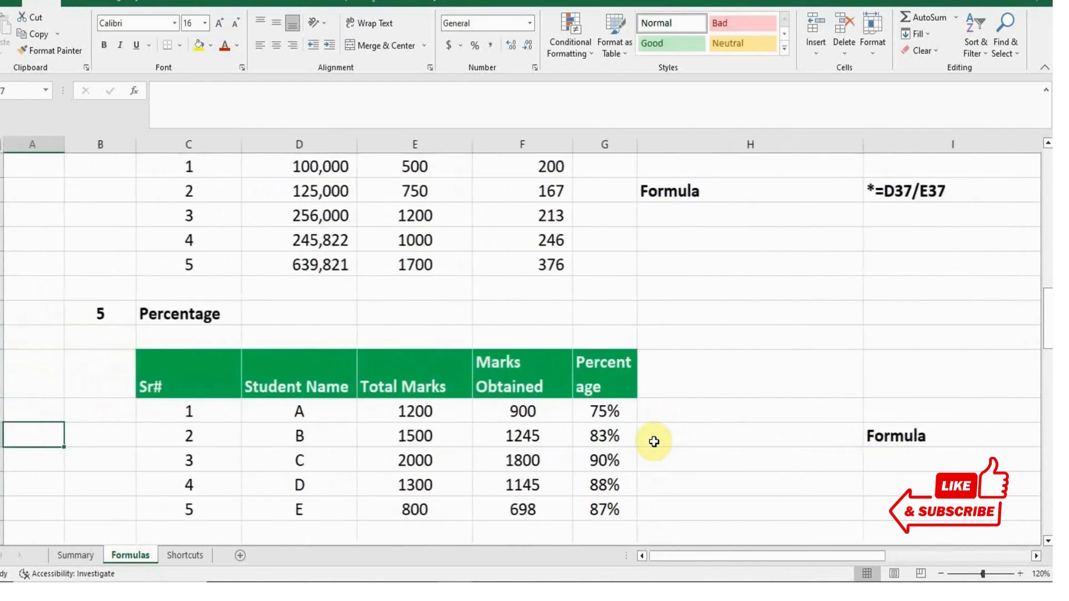